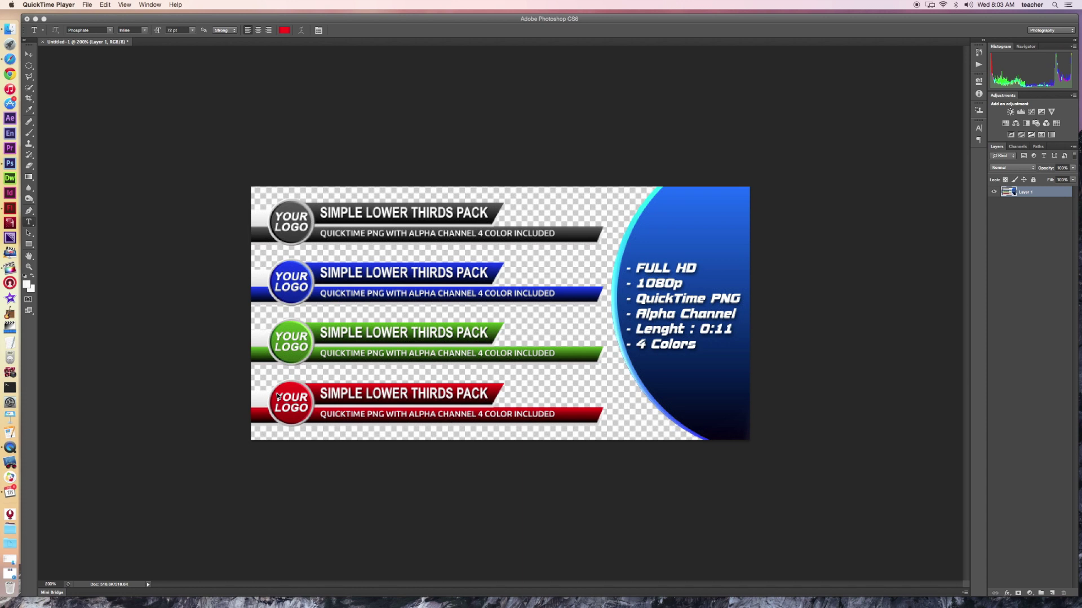
# - Start a new document and enter 1920 × 1080 pixel dimensions
pyautogui.click(89, 16)
pyautogui.click(67, 5)
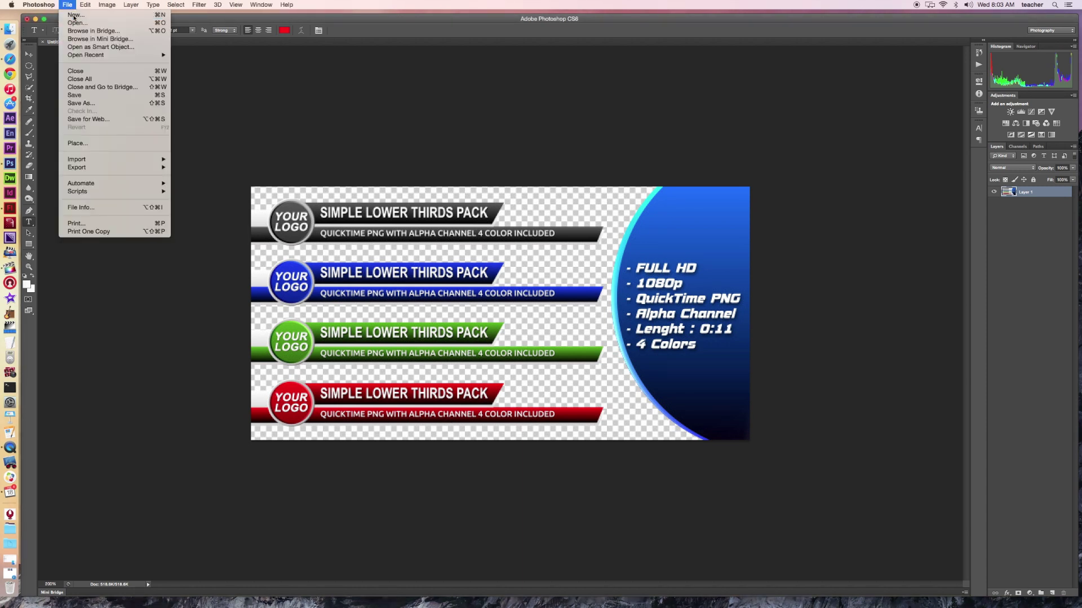
pyautogui.click(72, 16)
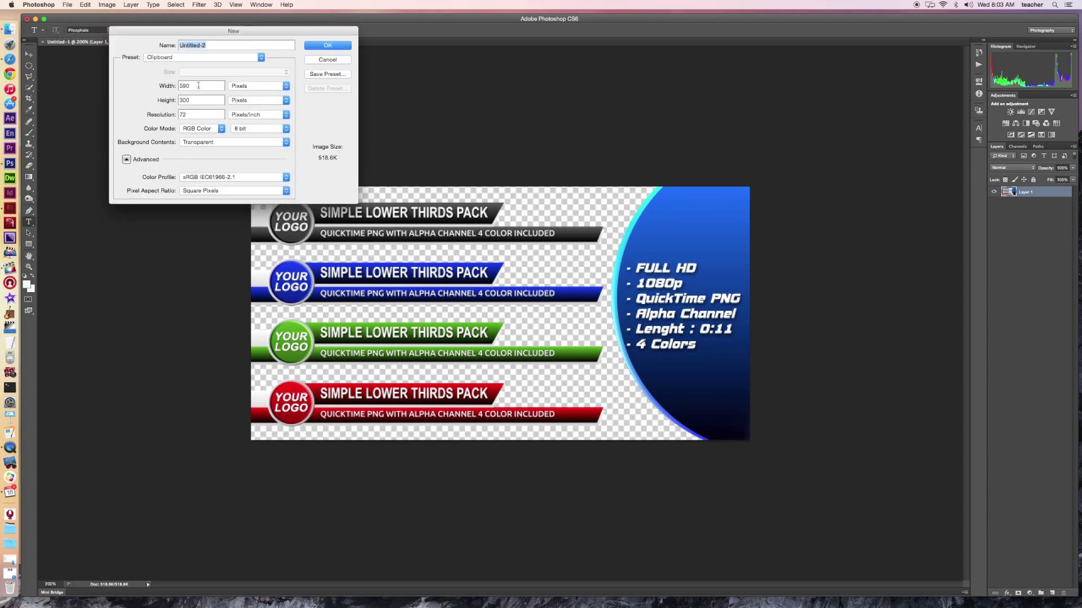
pyautogui.moveTo(199, 85); pyautogui.dragTo(139, 87)
pyautogui.write('1920')
pyautogui.click(199, 100)
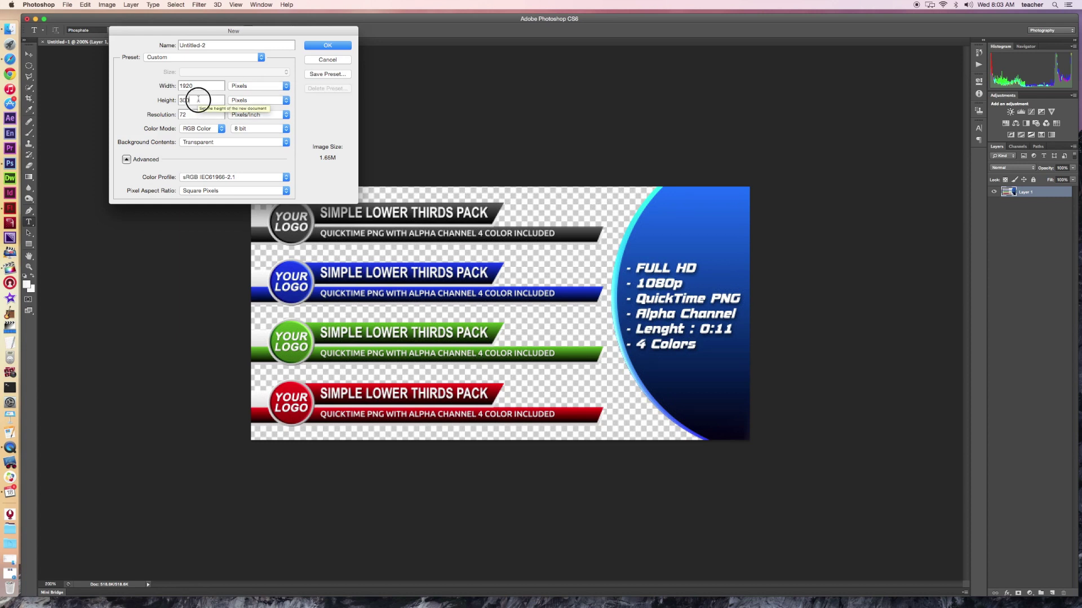
pyautogui.moveTo(198, 100); pyautogui.dragTo(163, 100)
pyautogui.write('1080')
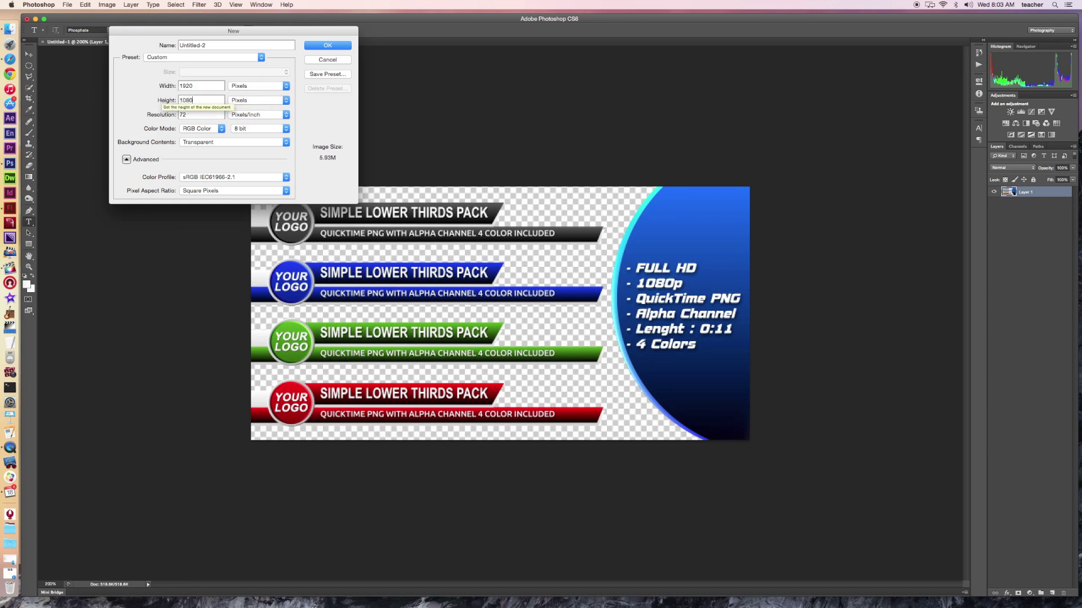
pyautogui.doubleClick(177, 115)
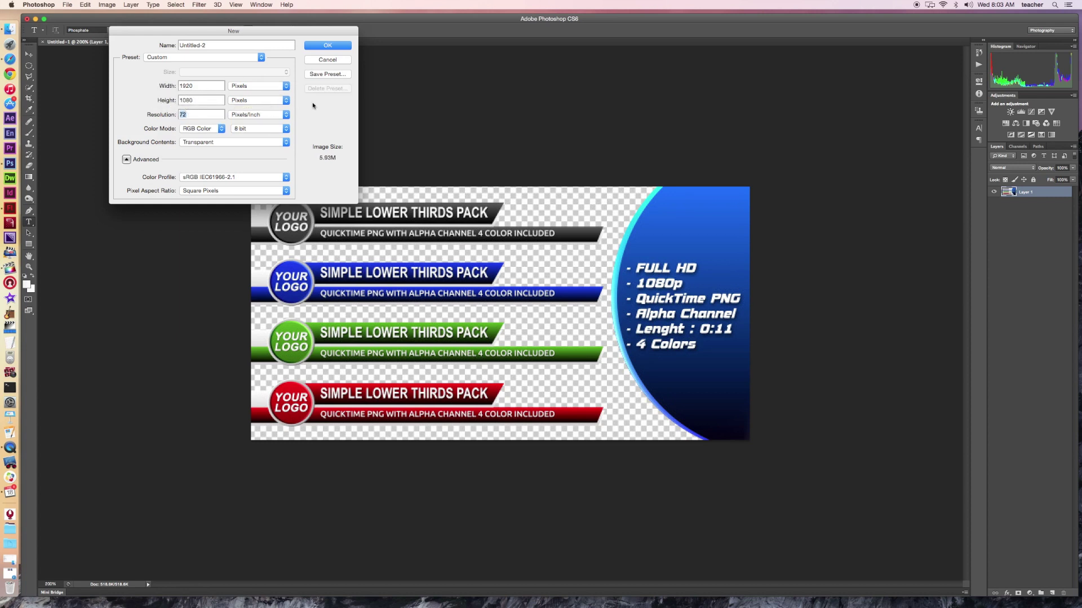
pyautogui.write('150')
# - Use the Film & Video HDTV 1080p/29.97 preset at 150 ppi with a transparent background
pyautogui.click(259, 58)
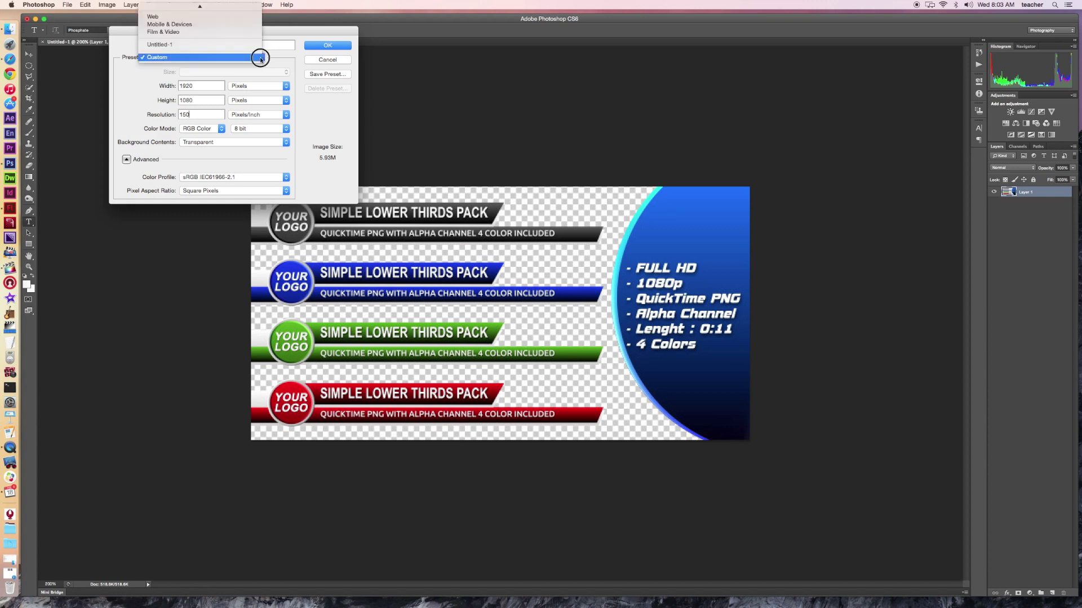
pyautogui.click(172, 34)
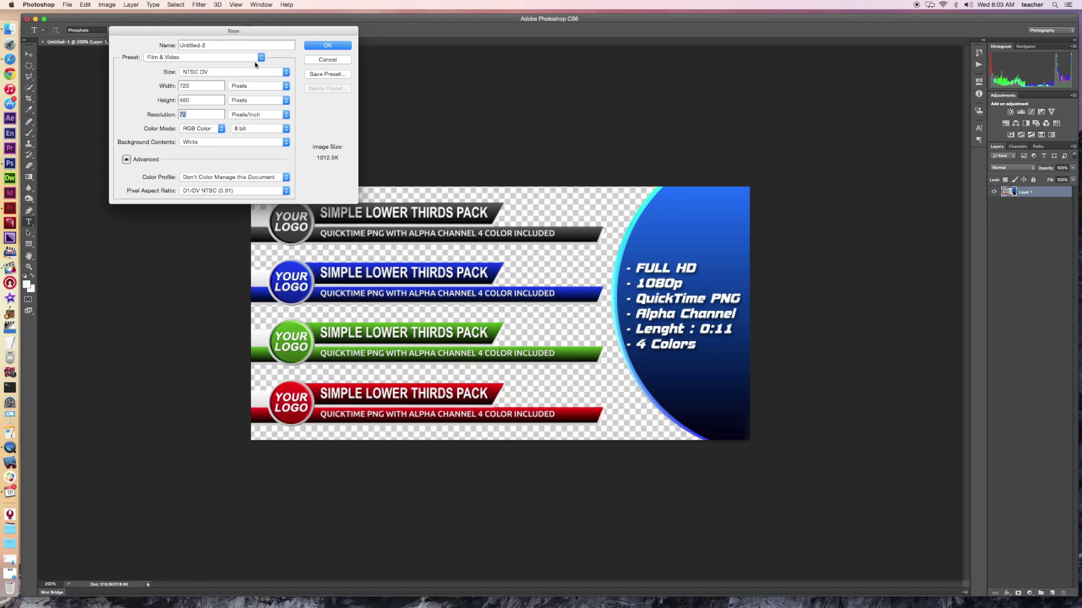
pyautogui.click(285, 73)
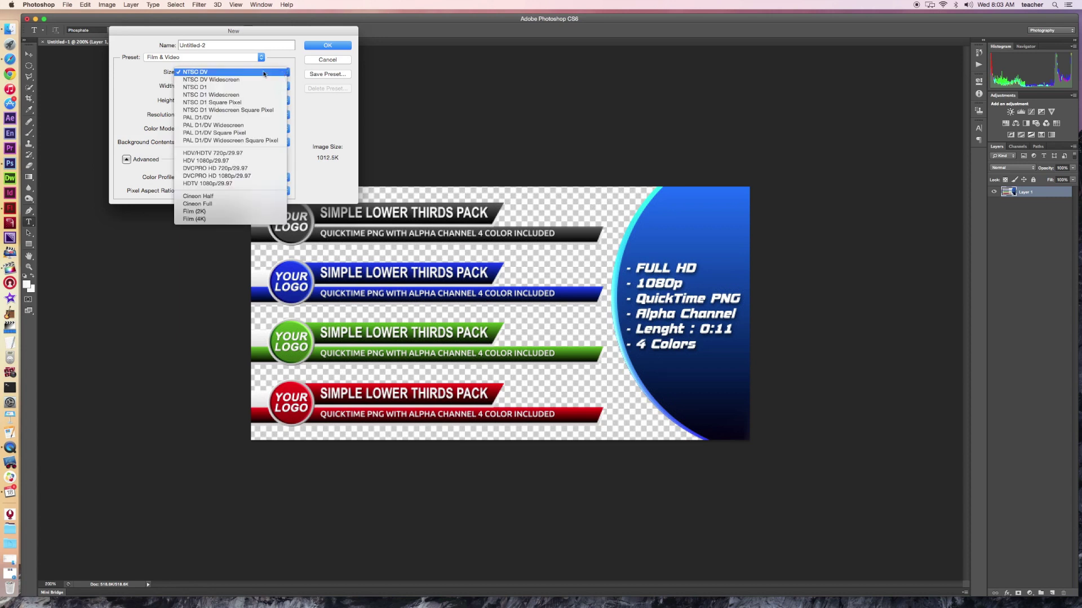
pyautogui.click(212, 162)
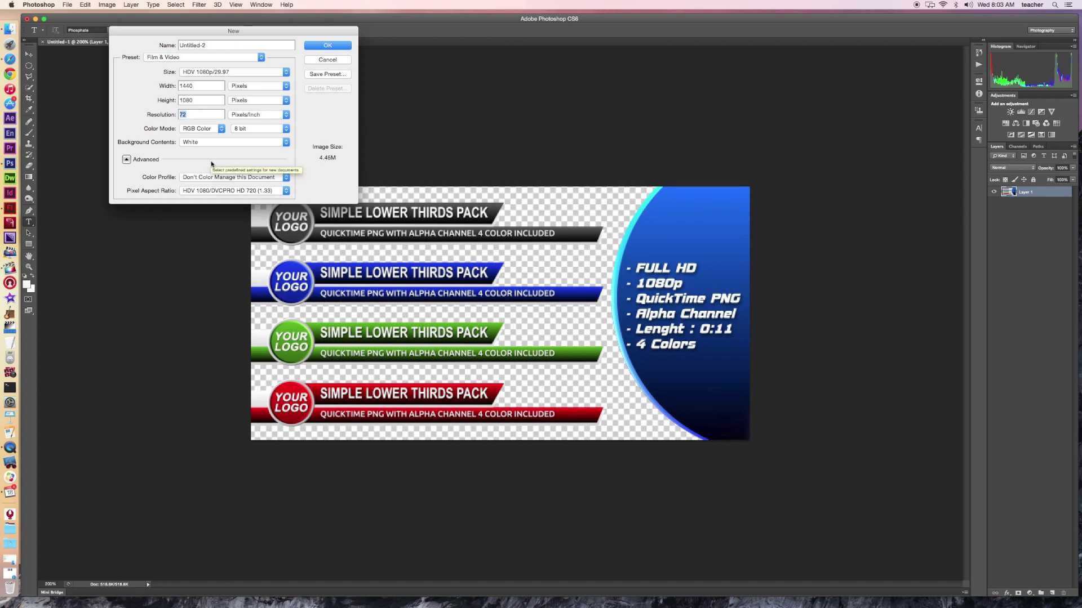
pyautogui.click(287, 74)
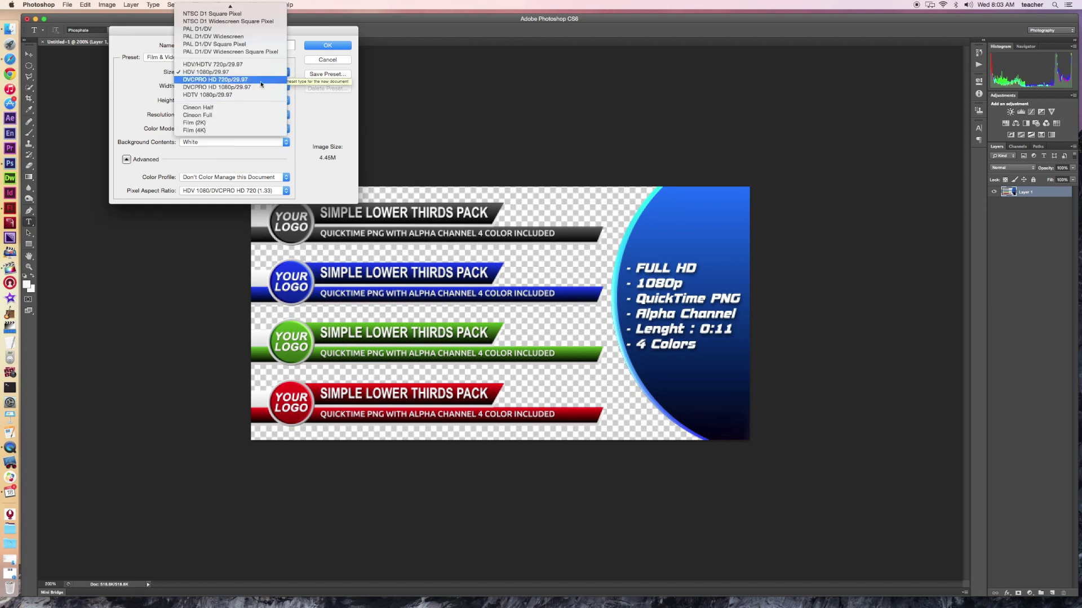
pyautogui.click(218, 96)
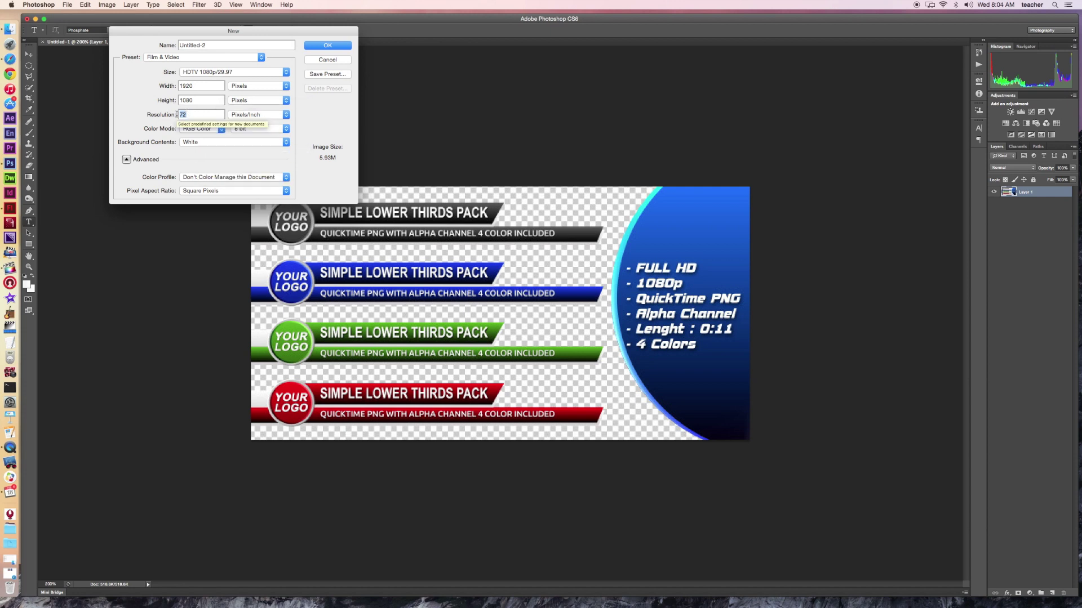
pyautogui.write('150')
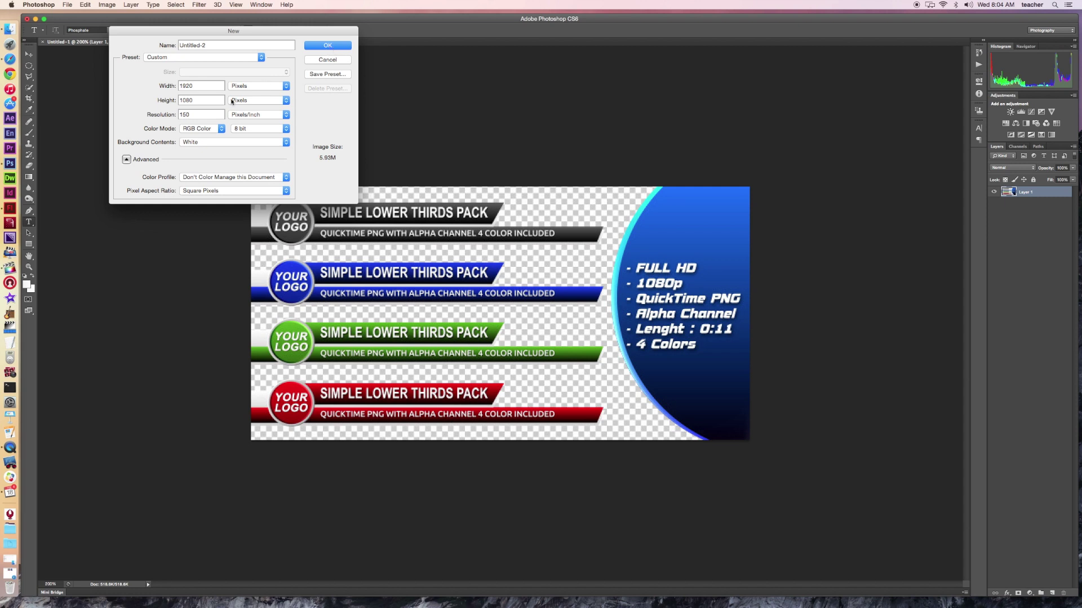
pyautogui.click(234, 142)
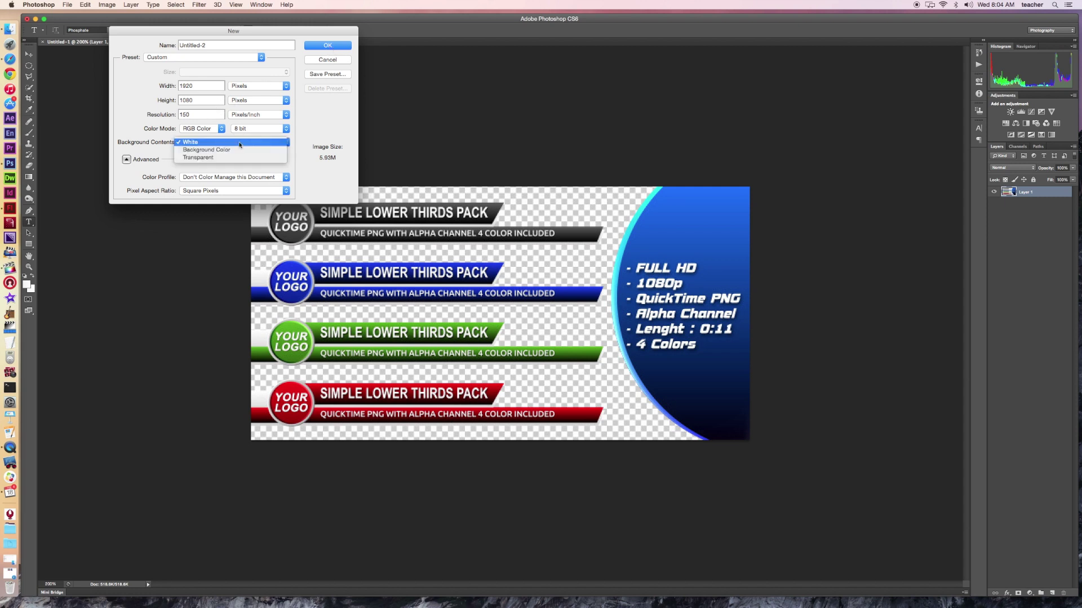
pyautogui.click(221, 158)
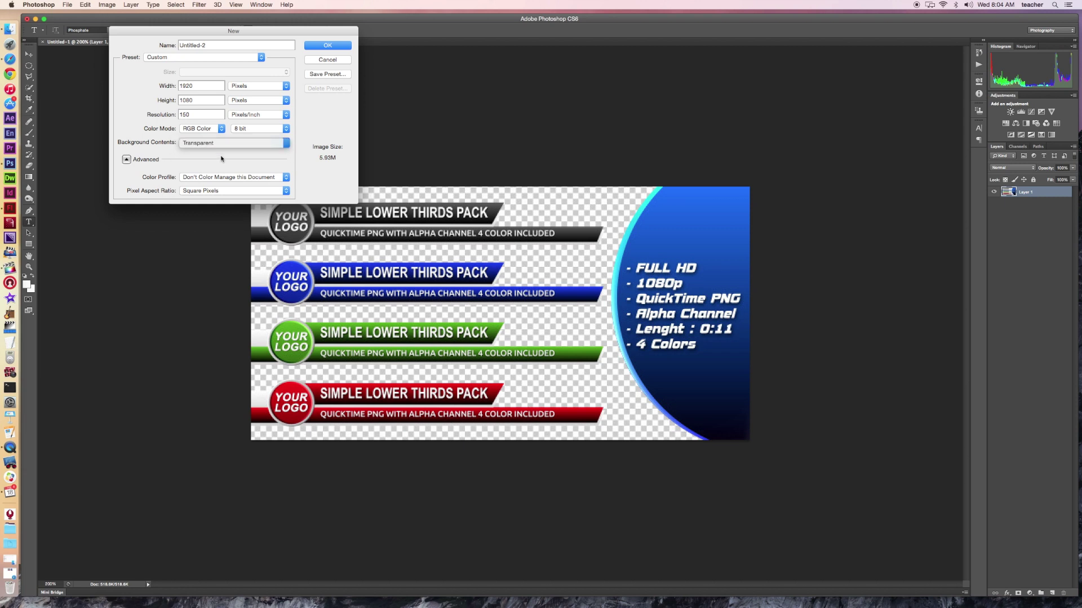
pyautogui.click(324, 47)
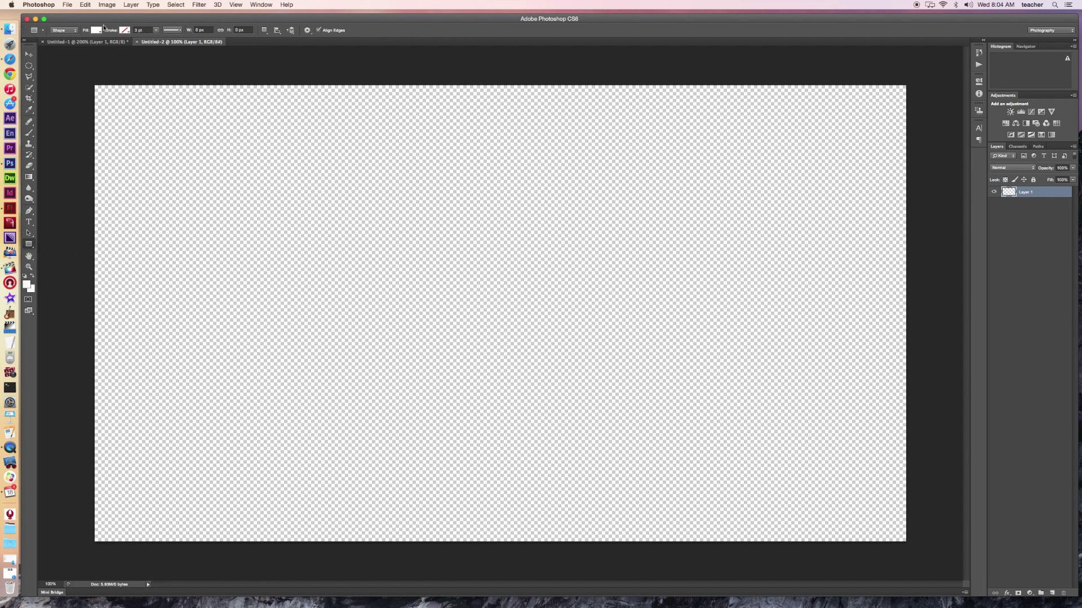
# - Set the shape fill to grey and the stroke to black, then draw a wide rectangle across the lower canvas
pyautogui.click(99, 30)
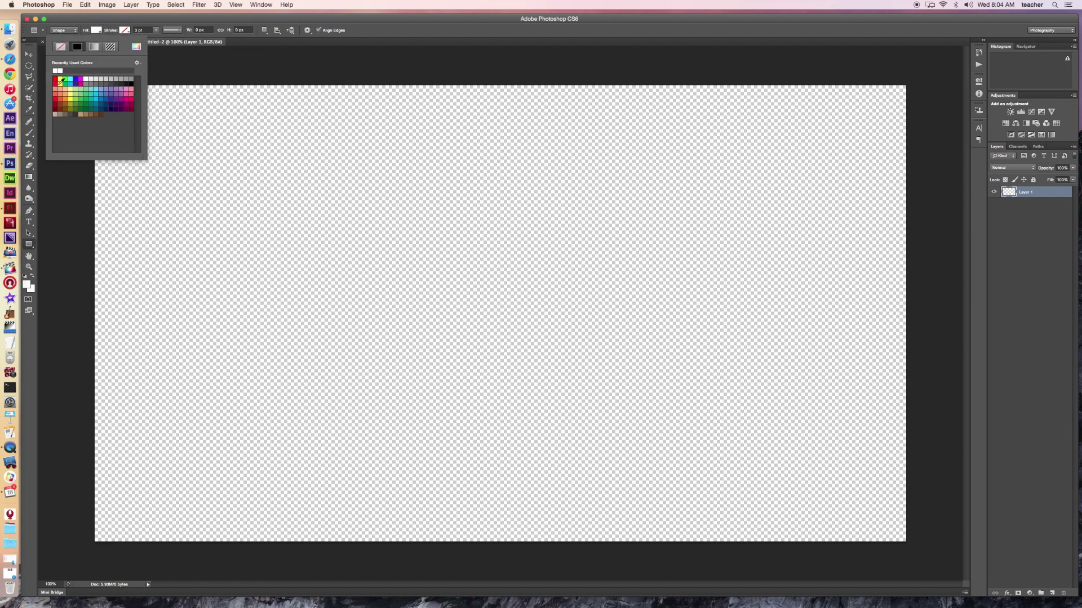
pyautogui.click(54, 81)
pyautogui.click(106, 83)
pyautogui.click(125, 30)
pyautogui.click(103, 46)
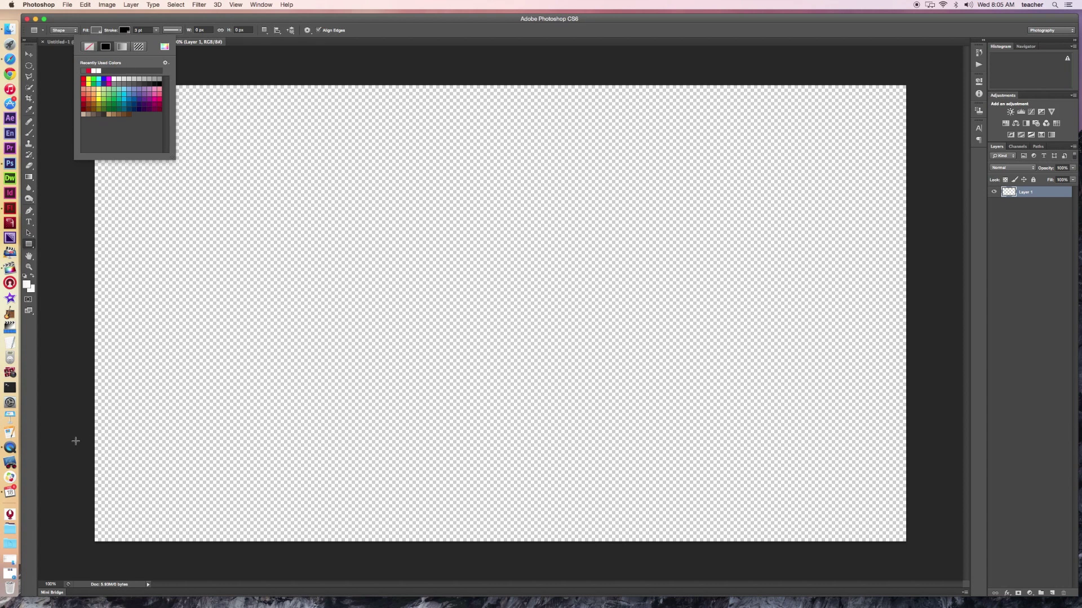
pyautogui.moveTo(75, 442)
pyautogui.mouseDown()
pyautogui.moveTo(366, 533)
pyautogui.moveTo(617, 468)
pyautogui.moveTo(606, 505)
pyautogui.moveTo(673, 518)
pyautogui.mouseUp()
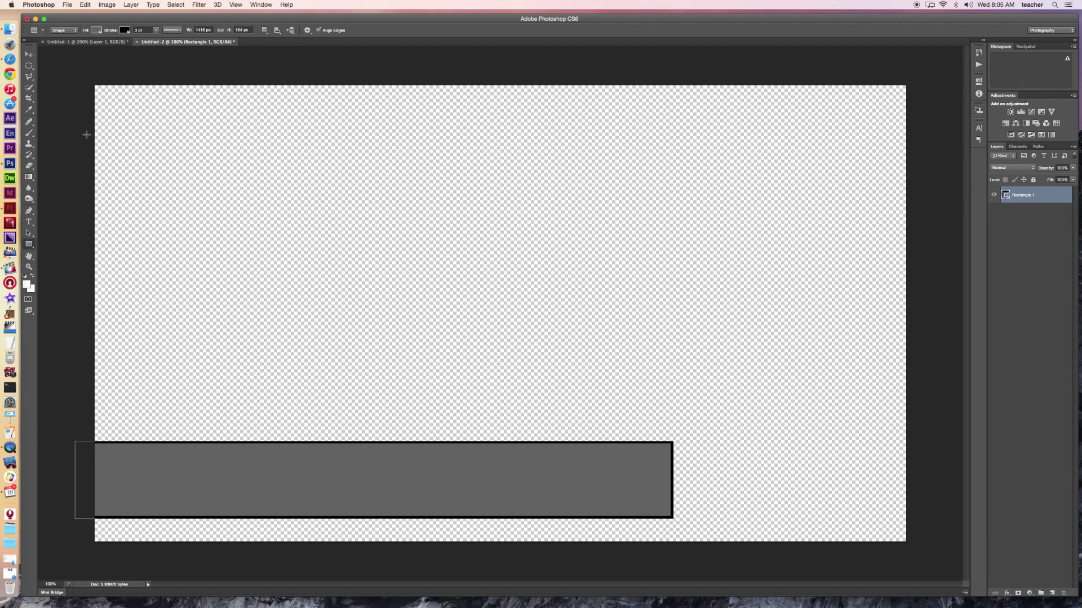
pyautogui.doubleClick(1051, 196)
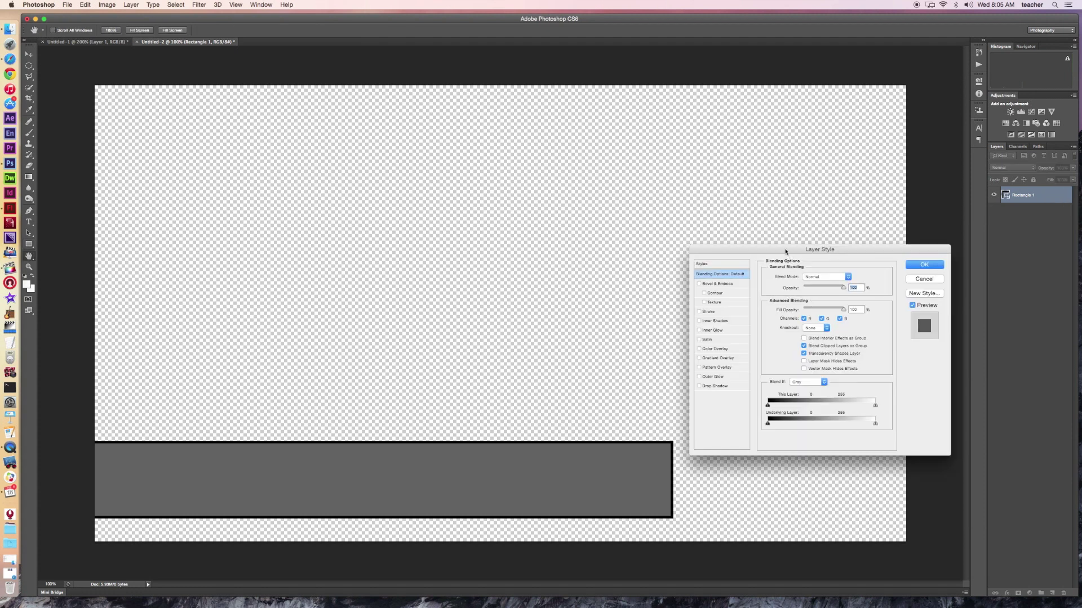
# - Enable Gradient Overlay on Rectangle 1 and show its settings
pyautogui.moveTo(787, 252); pyautogui.dragTo(794, 179)
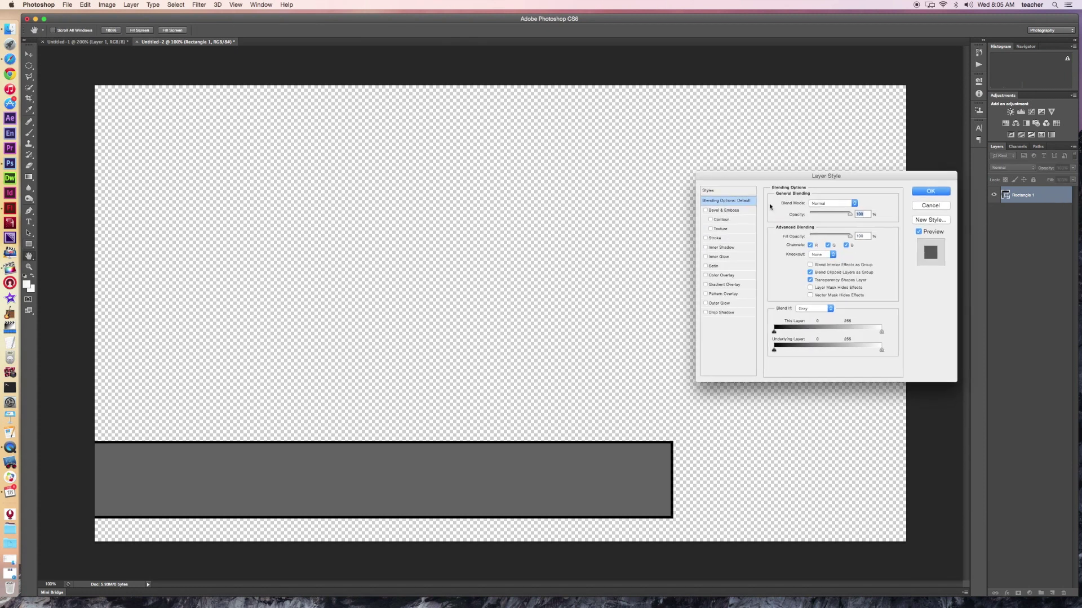
pyautogui.click(706, 285)
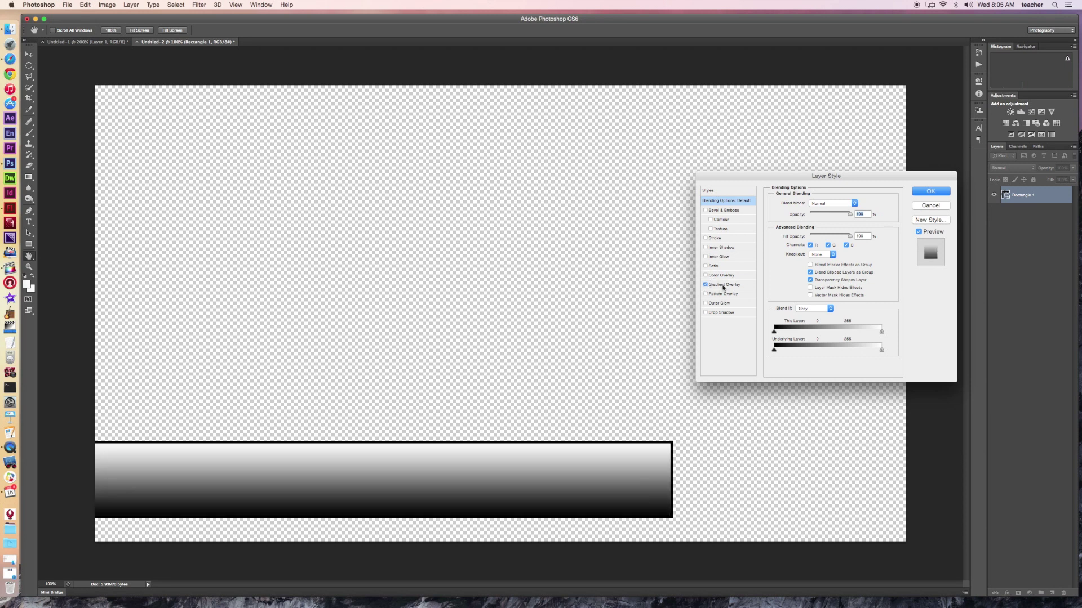
pyautogui.click(726, 285)
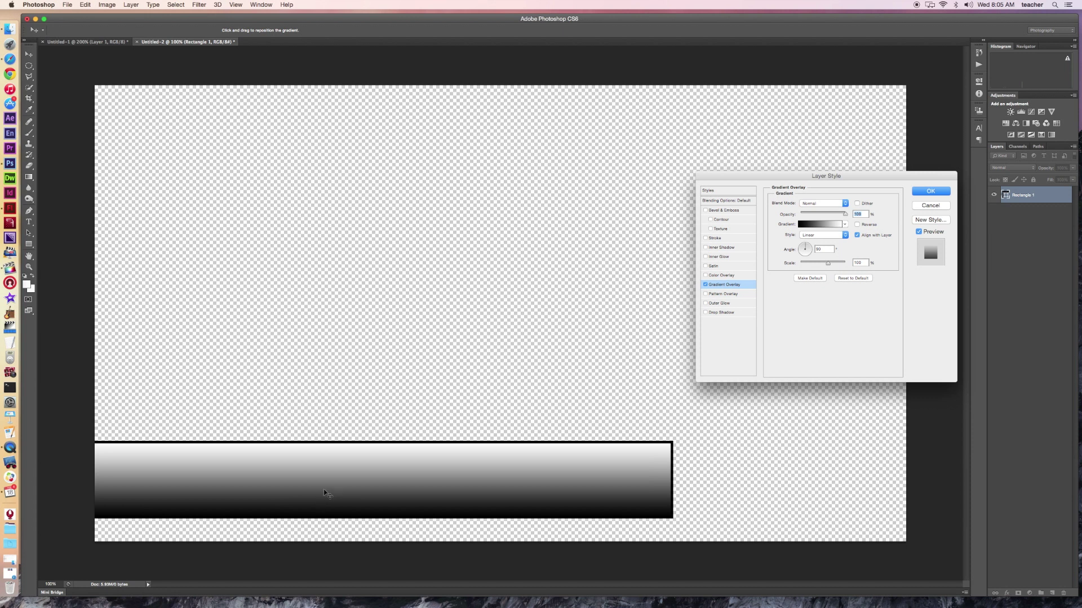
# - In the Gradient Editor, place stops at 51% and 94% and make the end stop black
pyautogui.click(820, 226)
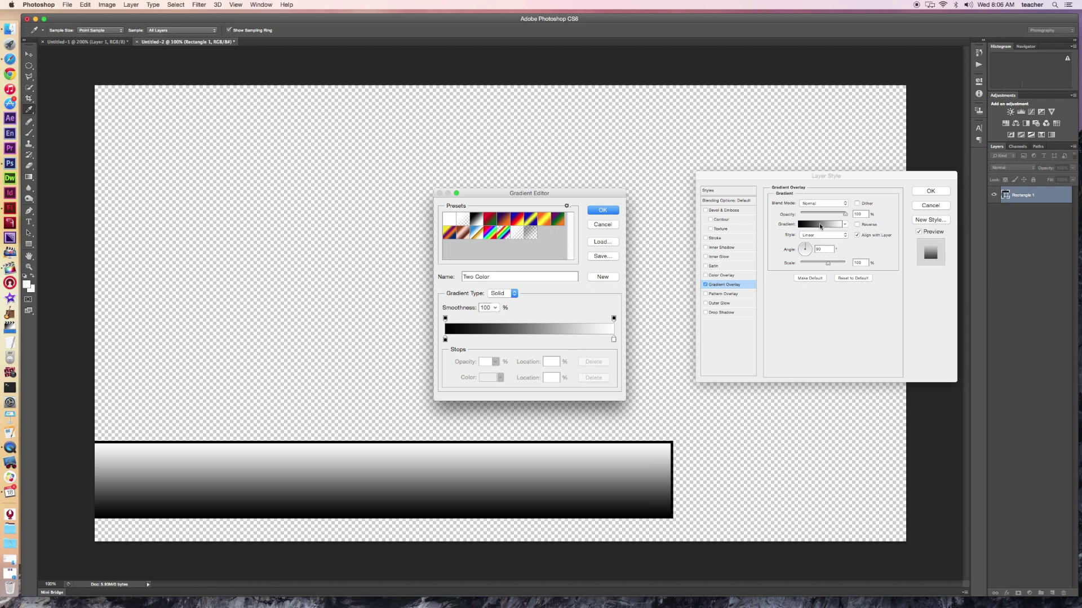
pyautogui.moveTo(524, 193); pyautogui.dragTo(546, 162)
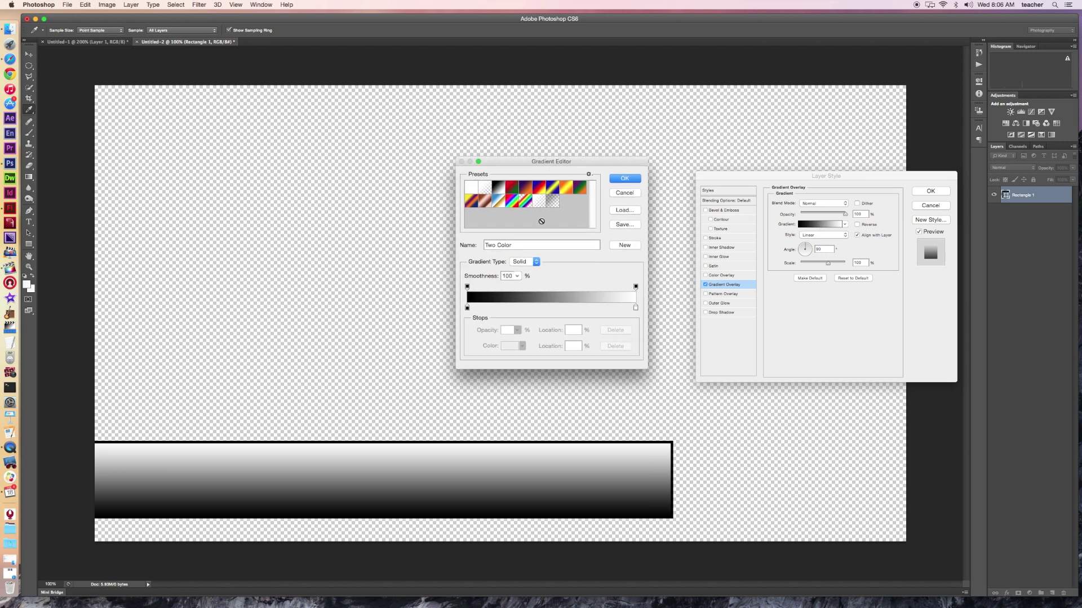
pyautogui.moveTo(635, 309); pyautogui.dragTo(554, 308)
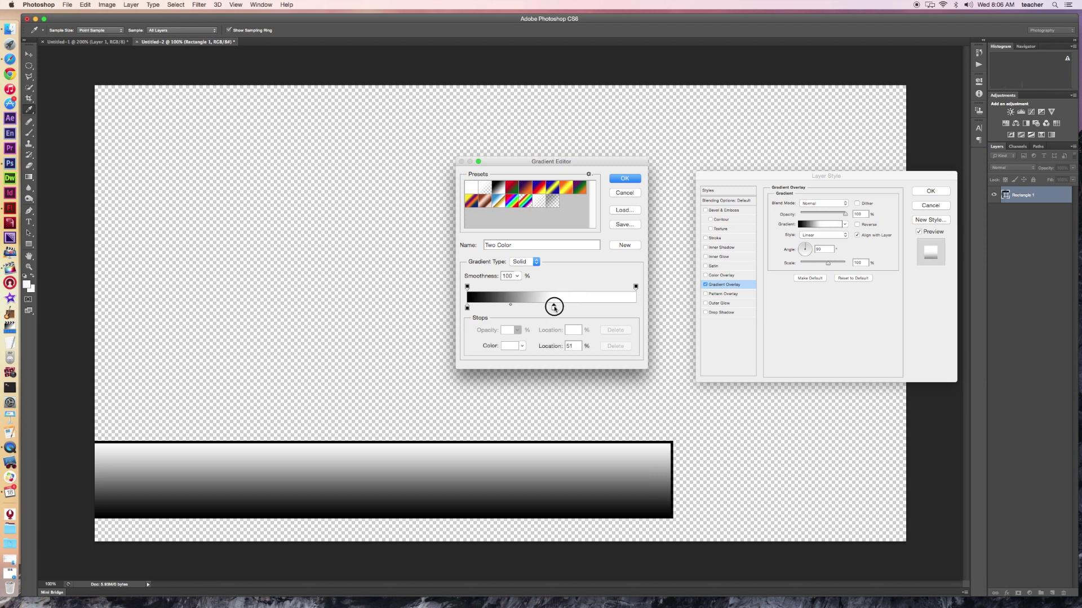
pyautogui.moveTo(553, 307); pyautogui.dragTo(553, 307)
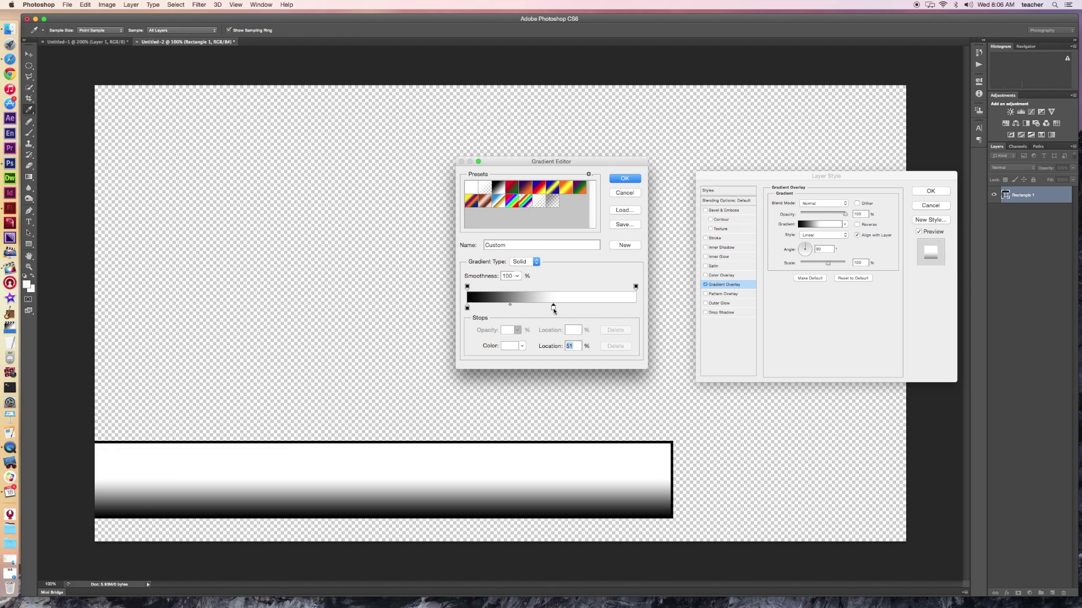
pyautogui.moveTo(554, 308); pyautogui.dragTo(637, 310)
pyautogui.doubleClick(636, 308)
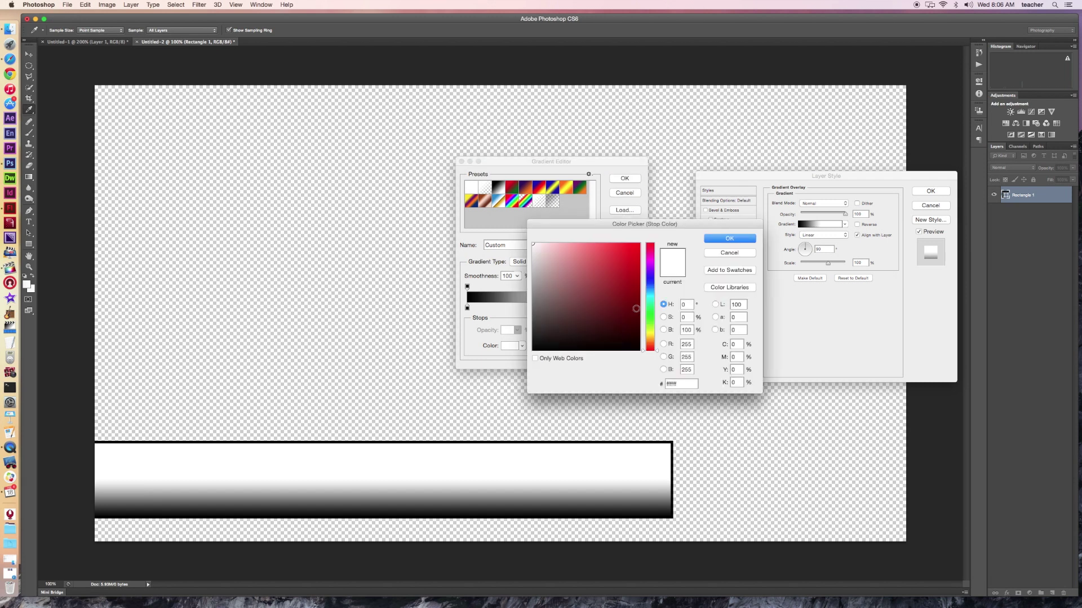
pyautogui.moveTo(625, 264); pyautogui.dragTo(637, 242)
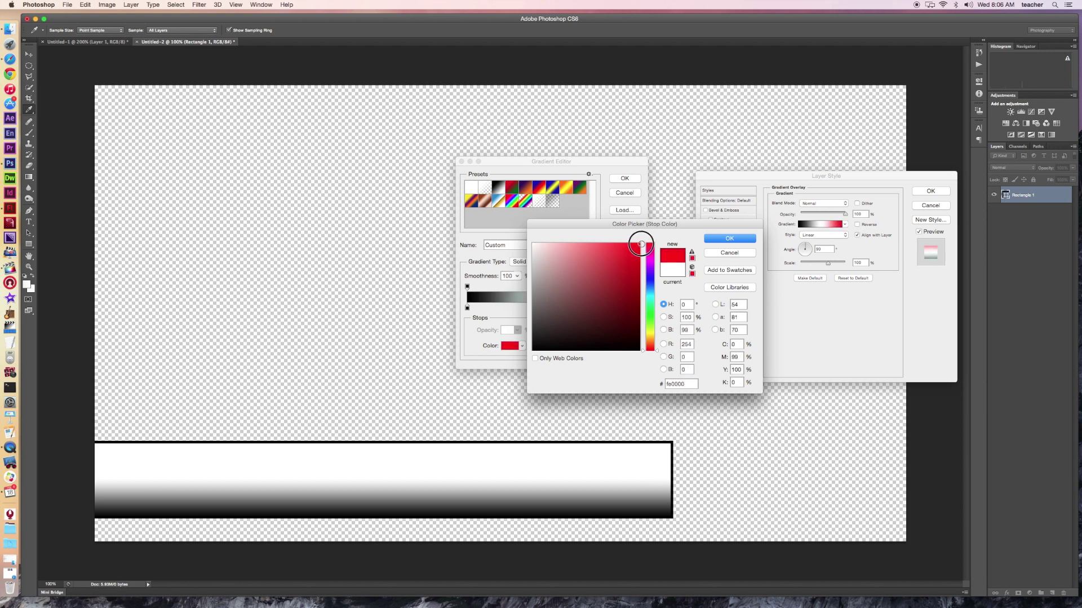
pyautogui.click(729, 238)
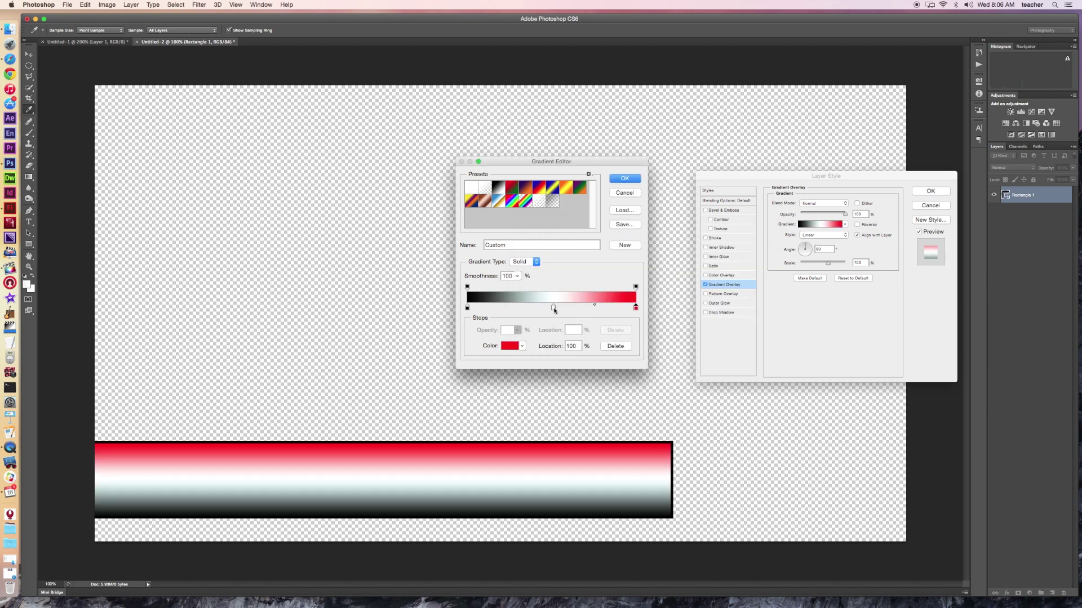
pyautogui.doubleClick(636, 307)
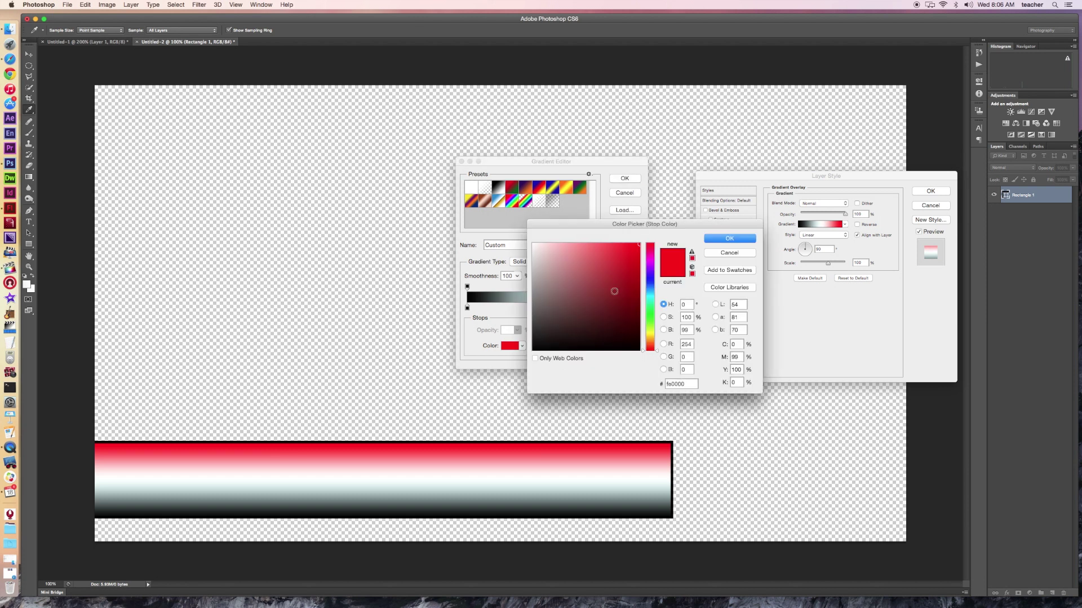
pyautogui.moveTo(614, 291); pyautogui.dragTo(534, 350)
pyautogui.click(729, 238)
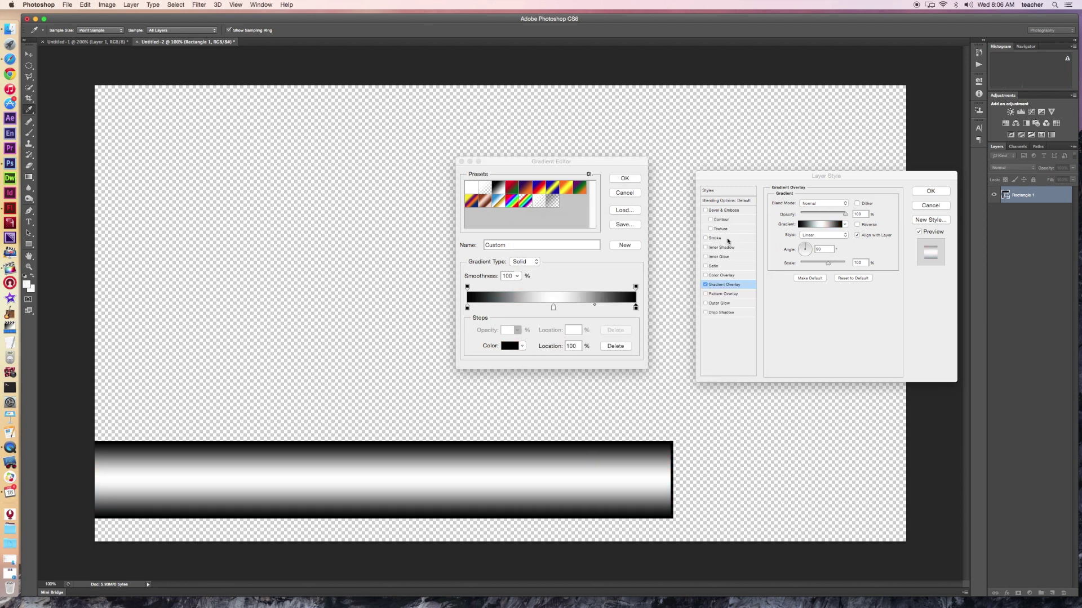
# - Make the middle stop bright red, keep the Solid gradient type, and accept the gradient
pyautogui.doubleClick(553, 307)
pyautogui.click(630, 249)
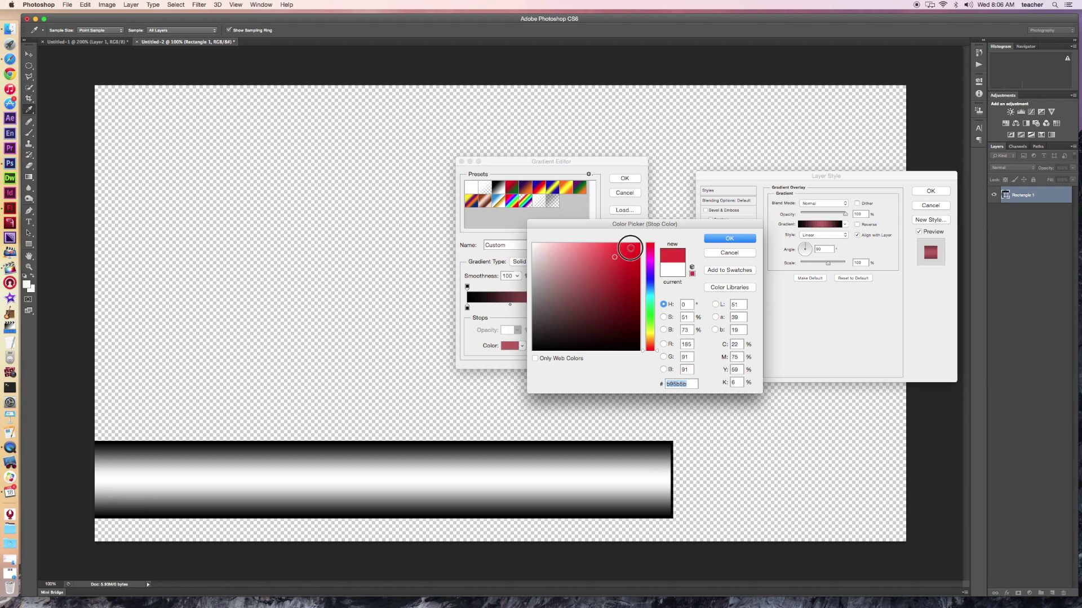
pyautogui.moveTo(629, 248); pyautogui.dragTo(640, 243)
pyautogui.click(729, 238)
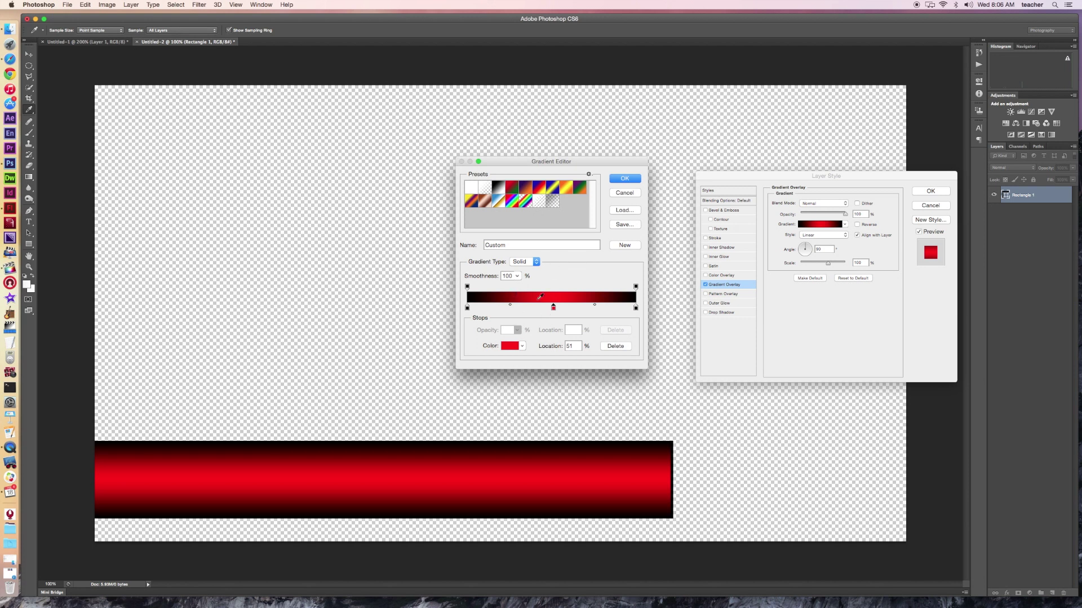
pyautogui.click(535, 262)
pyautogui.click(533, 262)
pyautogui.click(634, 181)
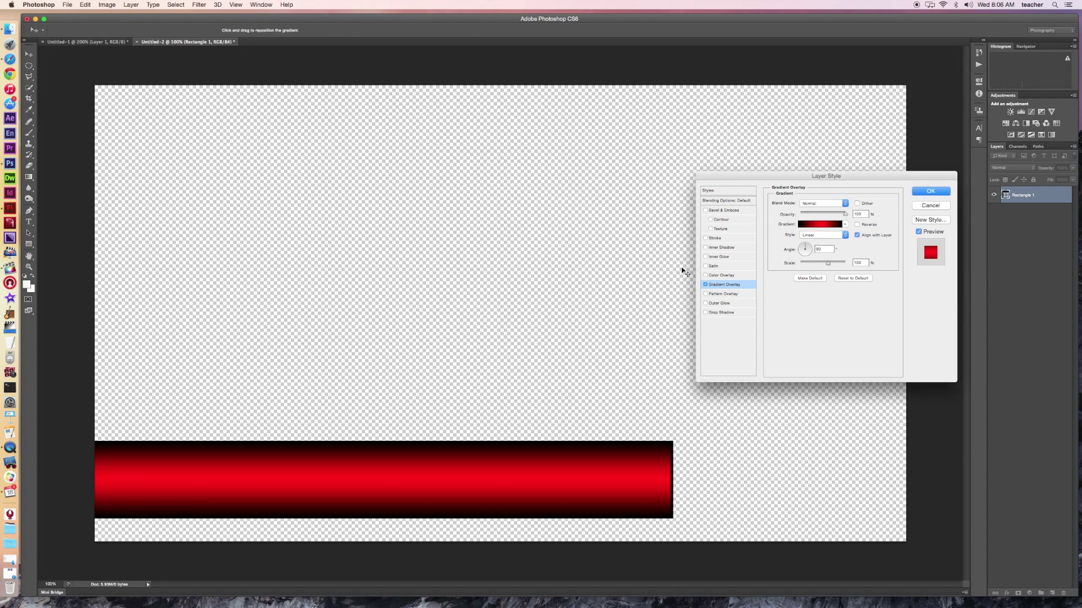
# - Try Radial, Angle, Reflected and Diamond overlay styles, then return to Linear
pyautogui.click(838, 236)
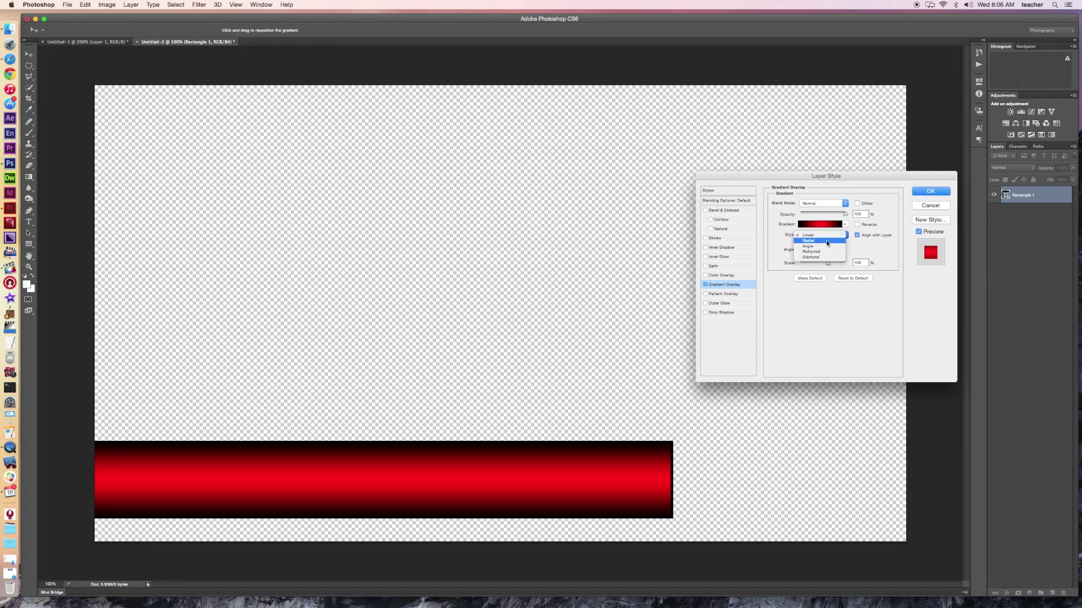
pyautogui.click(826, 241)
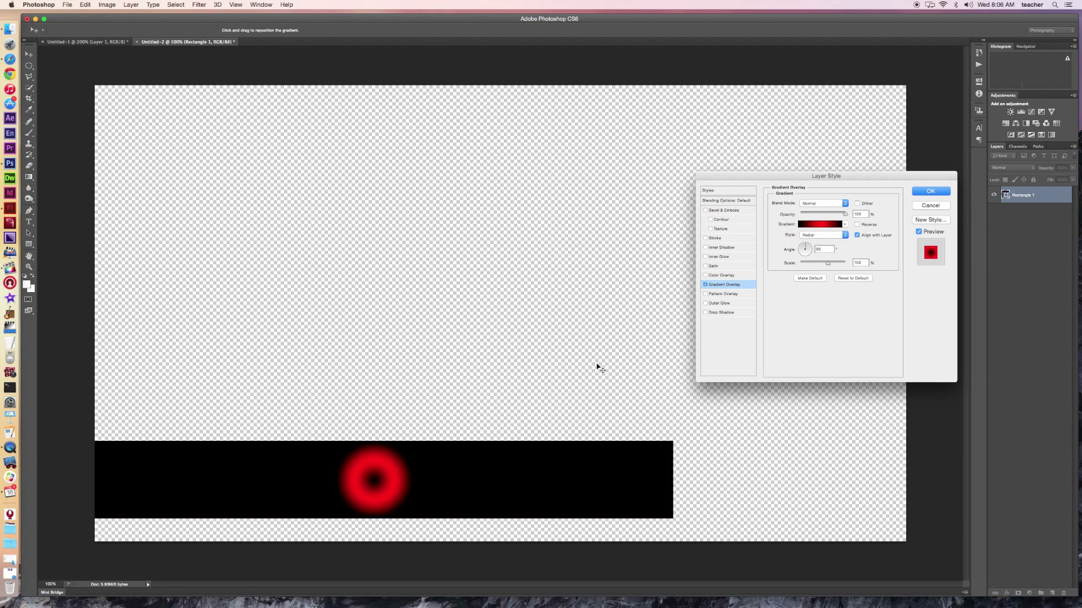
pyautogui.moveTo(828, 263)
pyautogui.mouseDown()
pyautogui.moveTo(809, 261)
pyautogui.moveTo(856, 260)
pyautogui.moveTo(823, 263)
pyautogui.mouseUp()
pyautogui.click(829, 235)
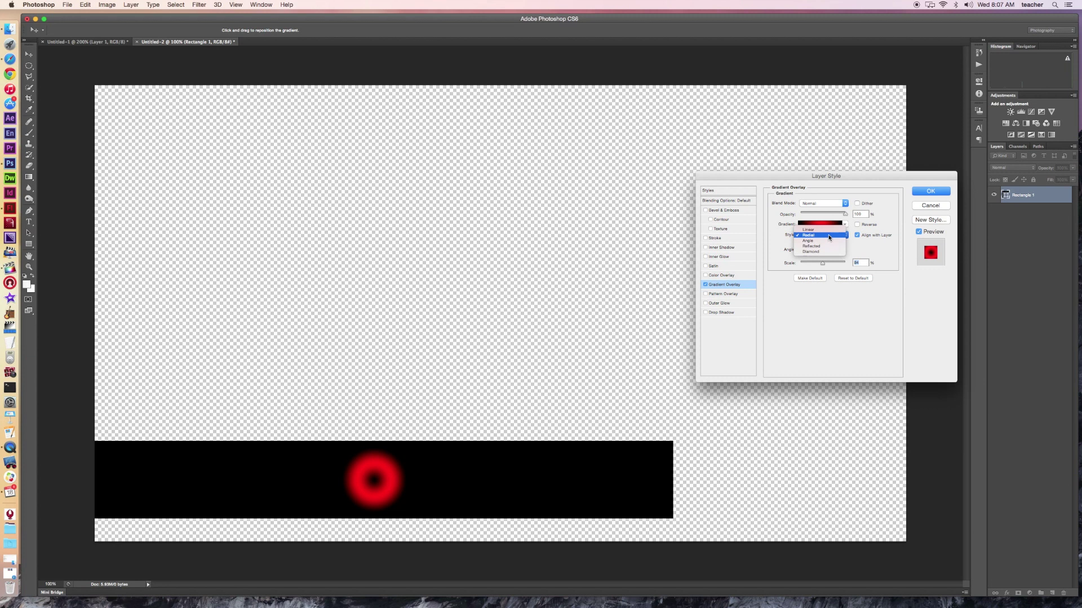
pyautogui.click(812, 241)
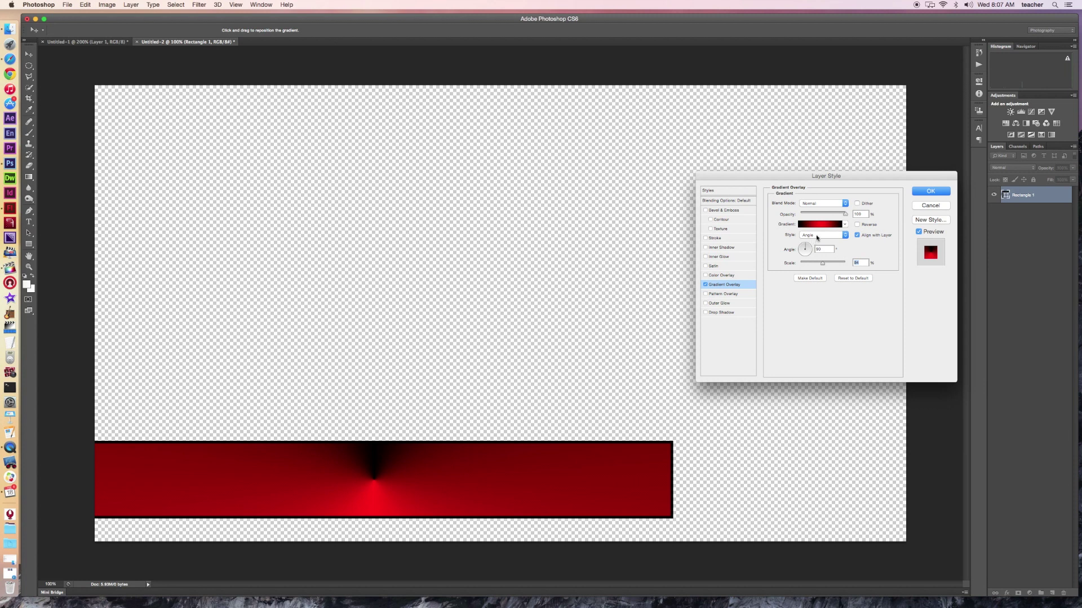
pyautogui.click(826, 236)
pyautogui.click(822, 241)
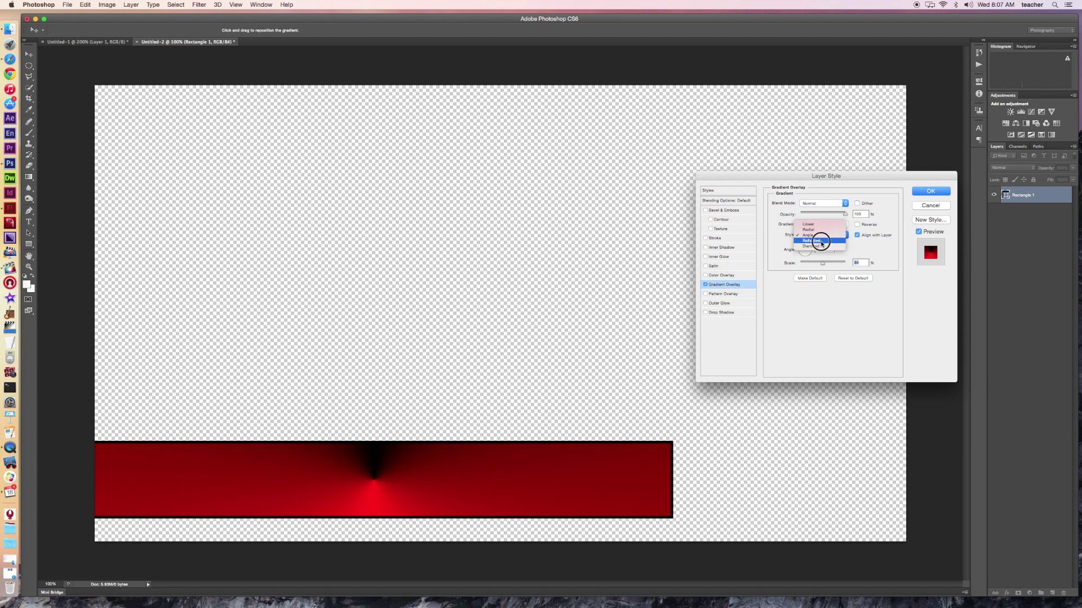
pyautogui.click(826, 235)
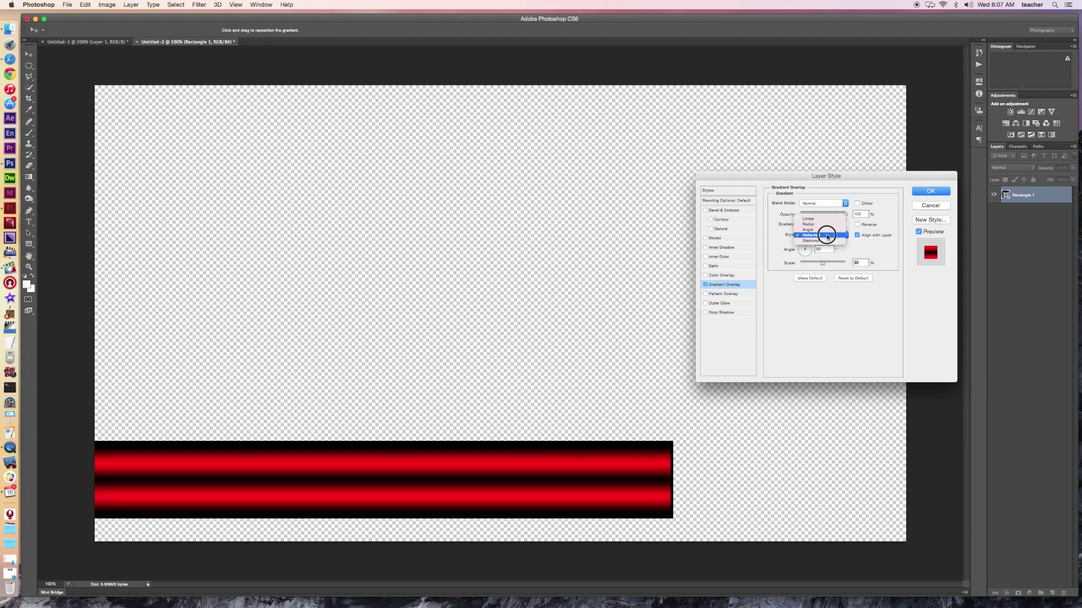
pyautogui.click(823, 243)
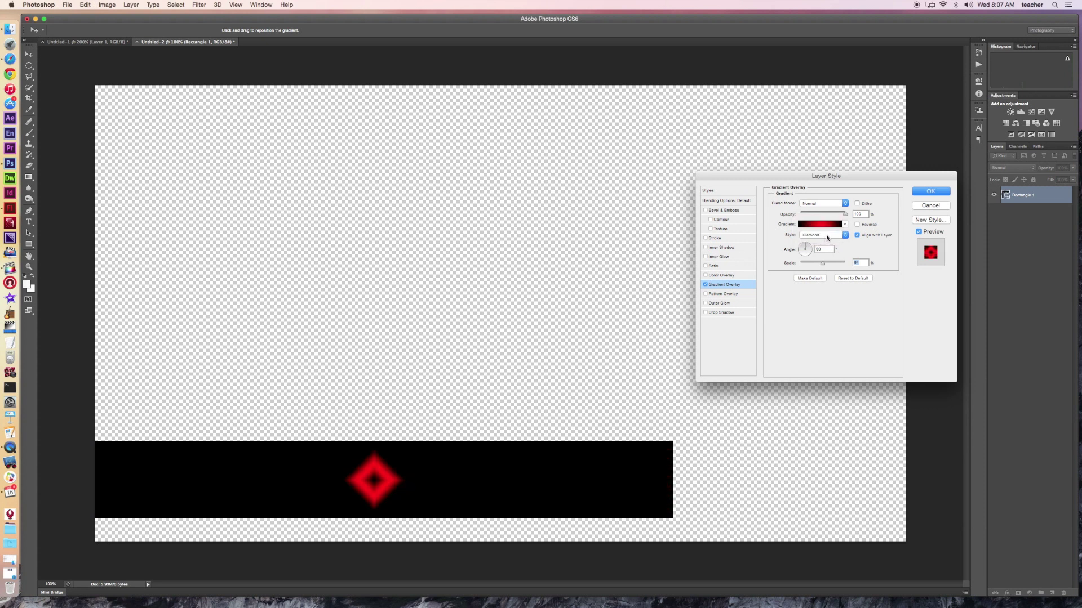
pyautogui.click(826, 234)
pyautogui.click(811, 214)
# - Try the Lighten blend mode, revert to Normal, and adjust the gradient scale
pyautogui.click(845, 204)
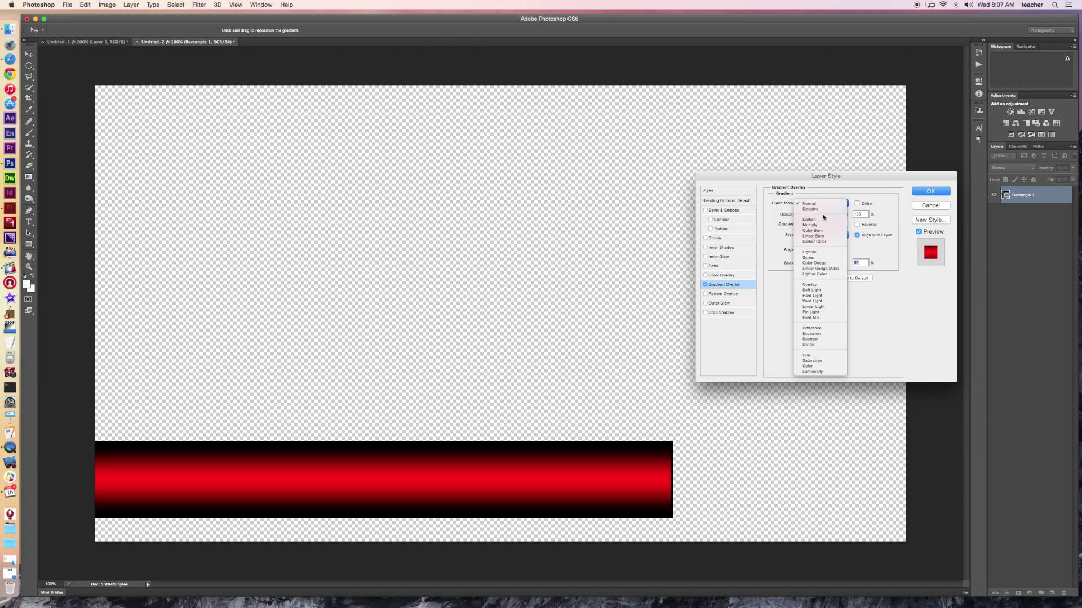
pyautogui.click(814, 252)
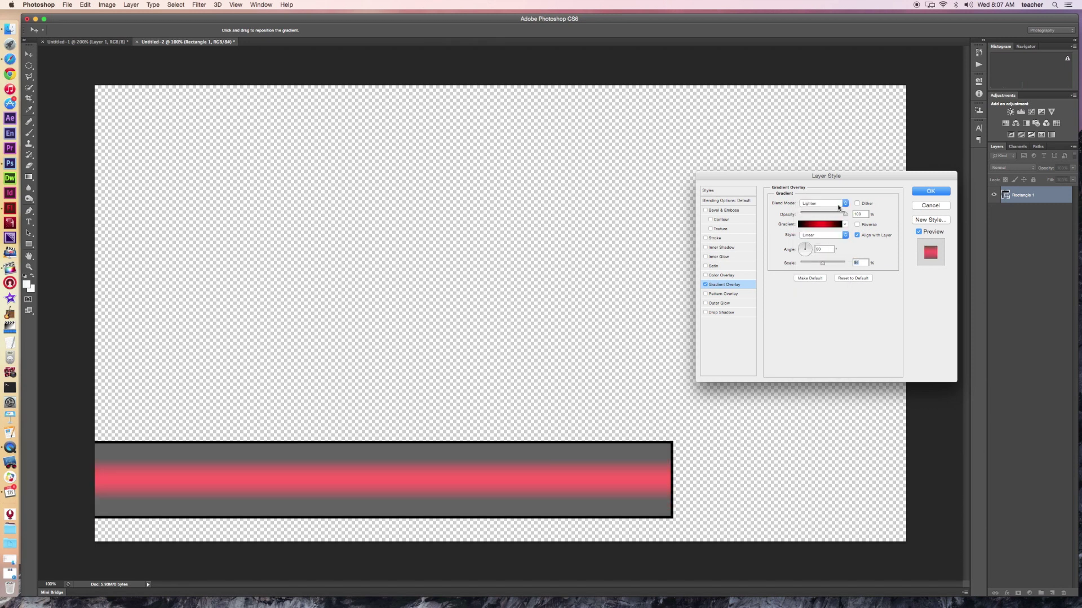
pyautogui.click(839, 206)
pyautogui.click(811, 155)
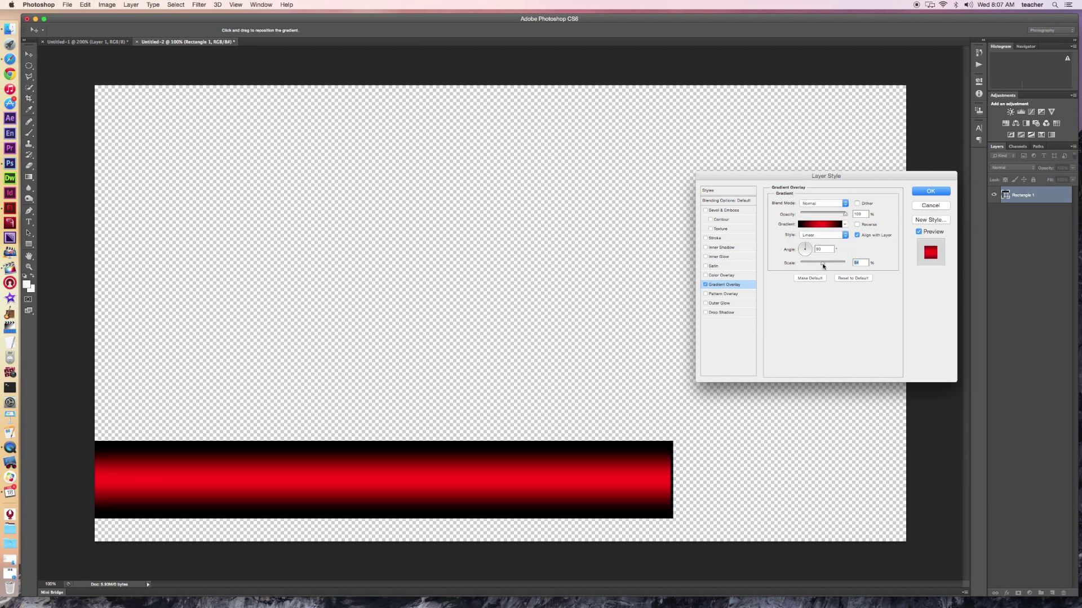
pyautogui.moveTo(822, 264)
pyautogui.mouseDown()
pyautogui.moveTo(808, 267)
pyautogui.moveTo(836, 264)
pyautogui.mouseUp()
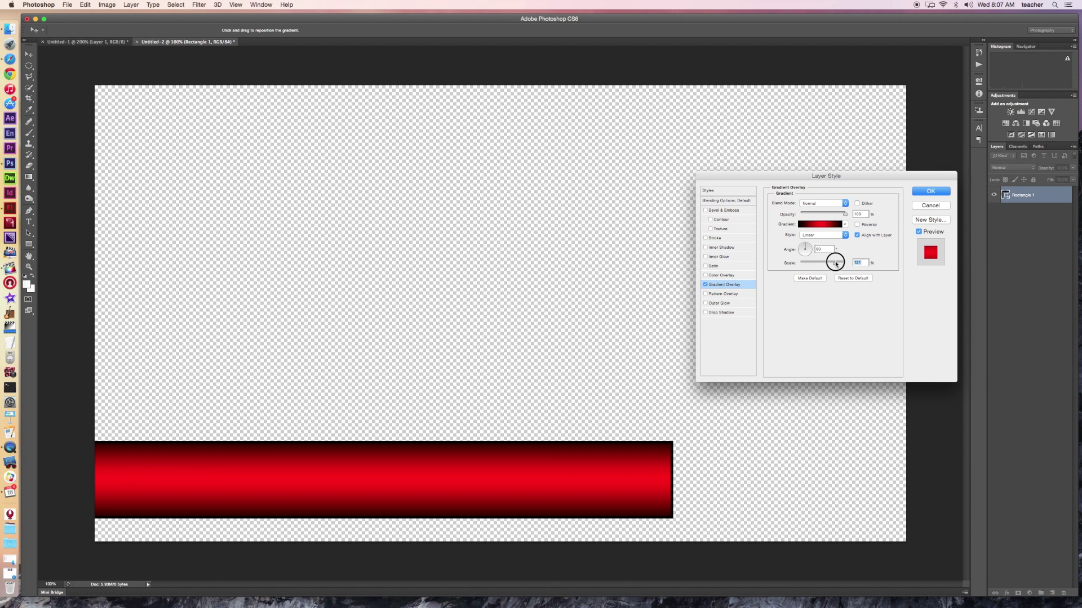
# - Set gradient scale to 121%, add a drop shadow angled about 120°, and apply both effects
pyautogui.moveTo(836, 263); pyautogui.dragTo(834, 264)
pyautogui.click(706, 313)
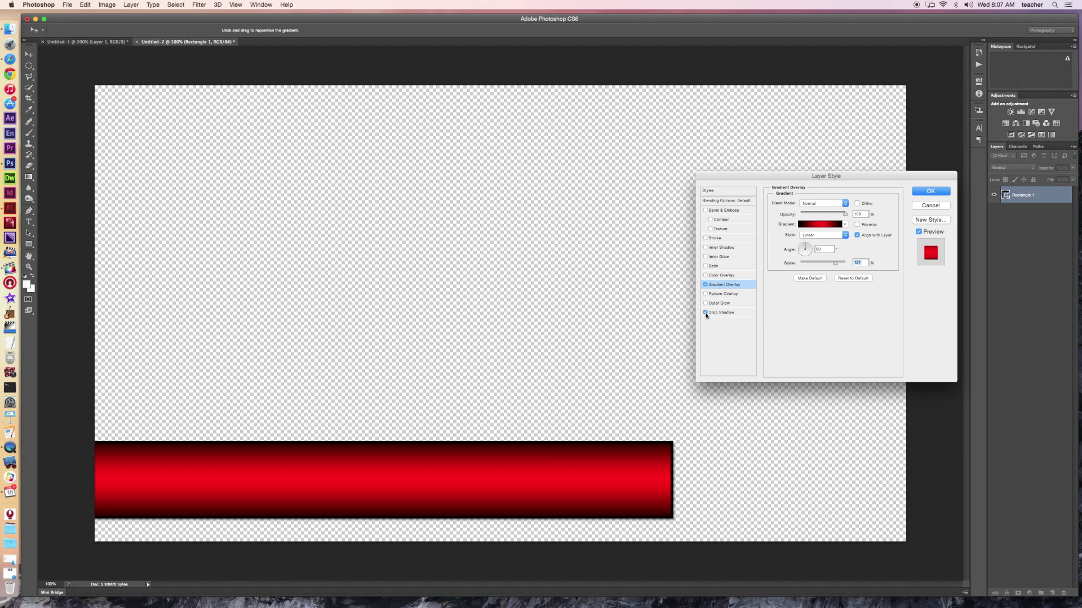
pyautogui.click(724, 313)
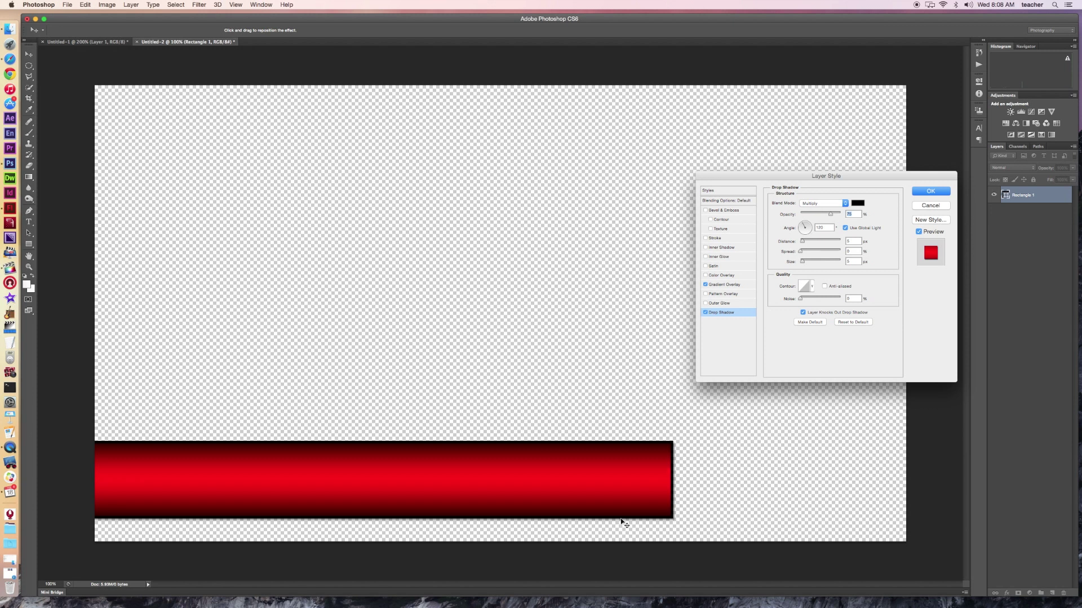
pyautogui.click(804, 226)
pyautogui.moveTo(805, 223); pyautogui.dragTo(803, 223)
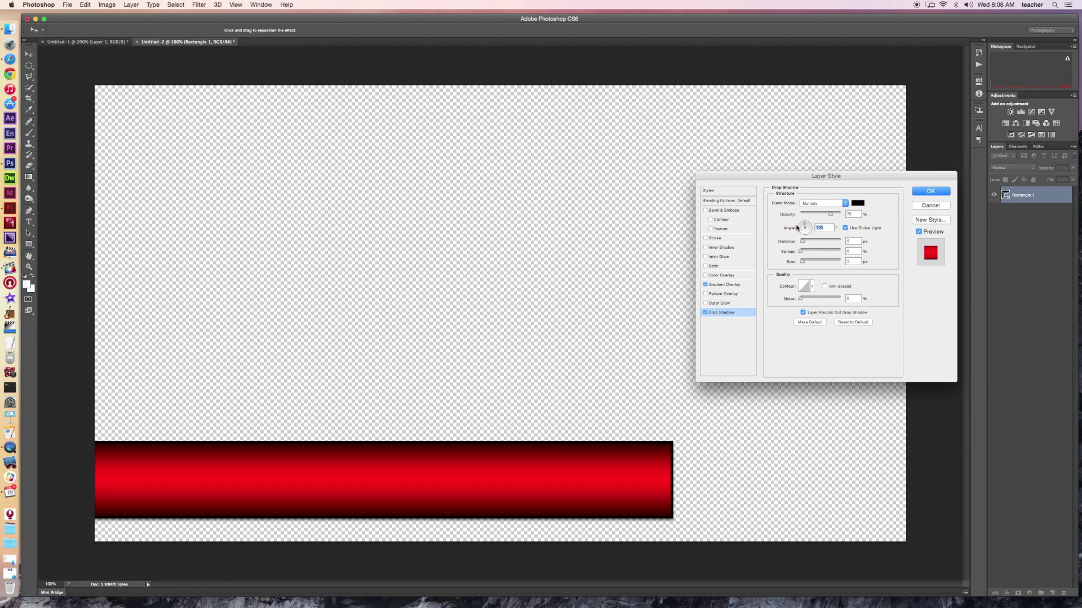
pyautogui.moveTo(797, 227); pyautogui.dragTo(800, 223)
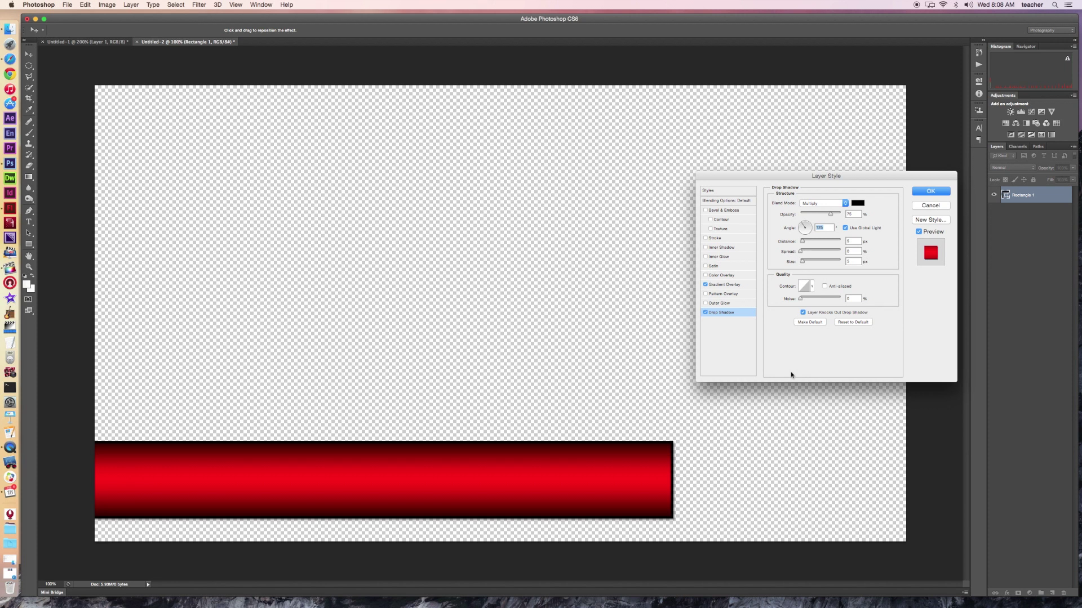
pyautogui.click(931, 192)
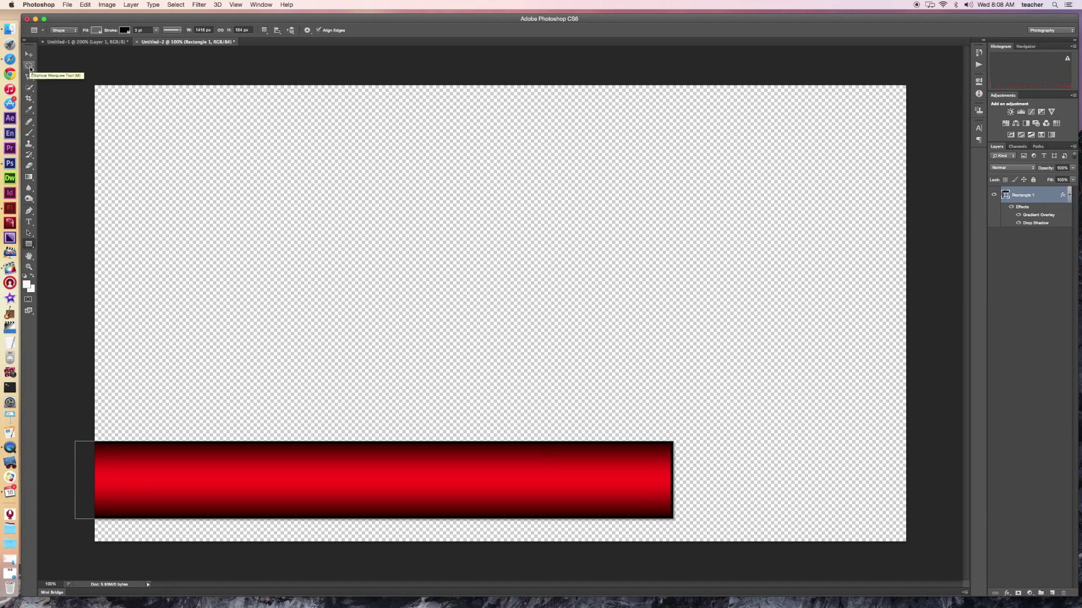
# - Select a hard-edged circle with 0 px feather on the bar's left end
pyautogui.click(30, 68)
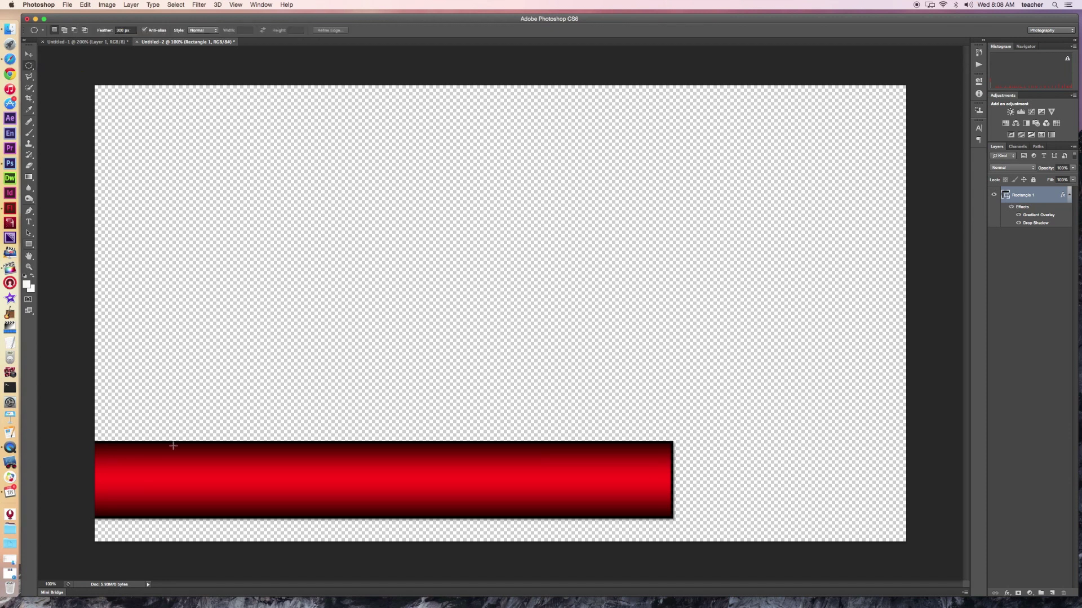
pyautogui.moveTo(113, 448); pyautogui.dragTo(188, 514)
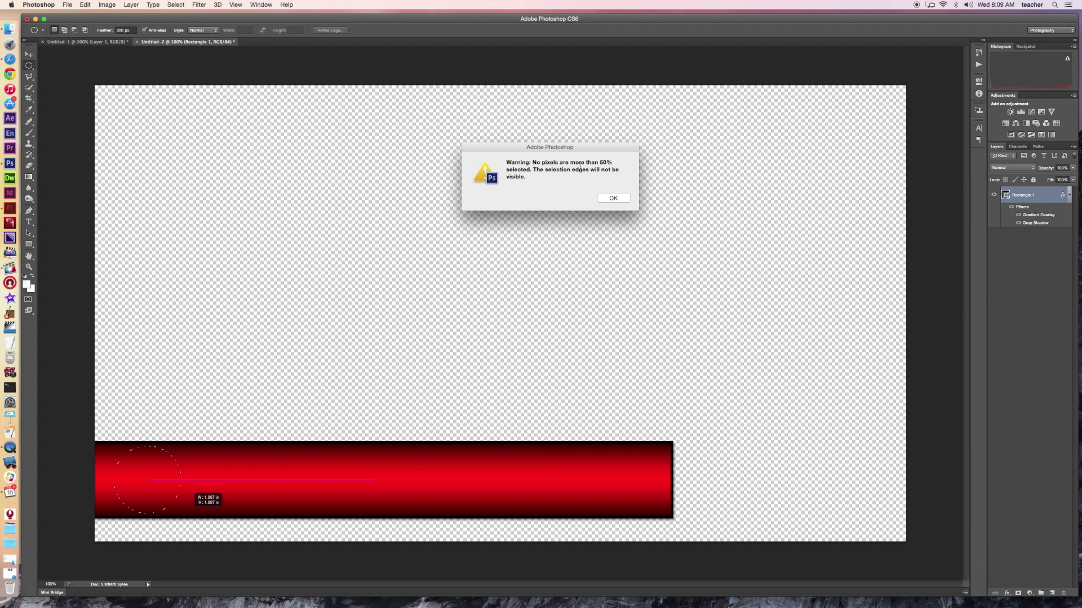
pyautogui.click(619, 200)
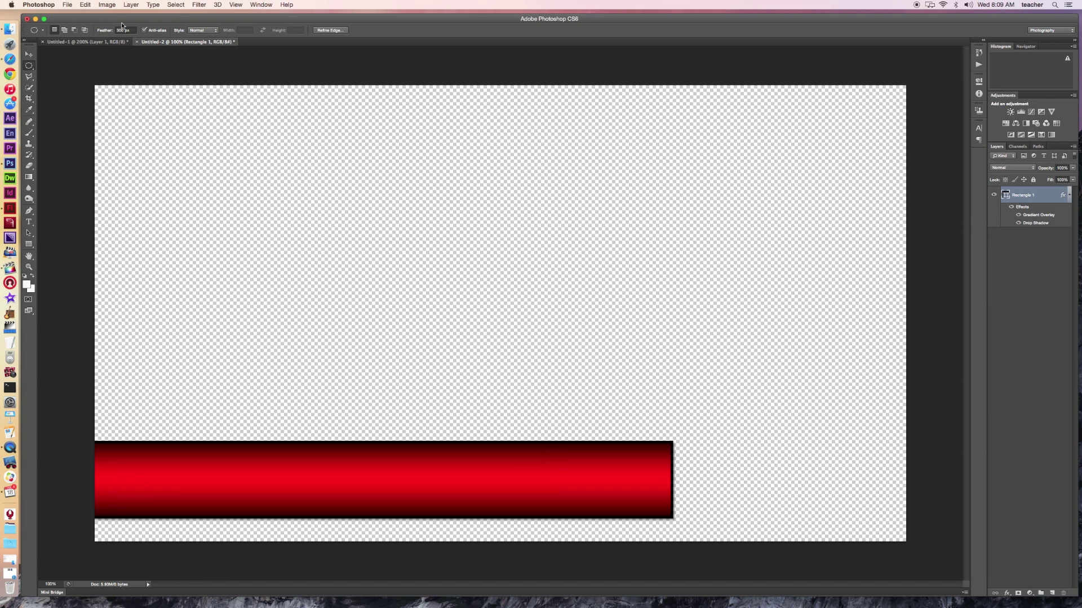
pyautogui.click(97, 30)
pyautogui.write('0')
pyautogui.moveTo(105, 453); pyautogui.dragTo(165, 512)
# - Stretch the circular selection slightly taller with Transform Selection
pyautogui.click(169, 5)
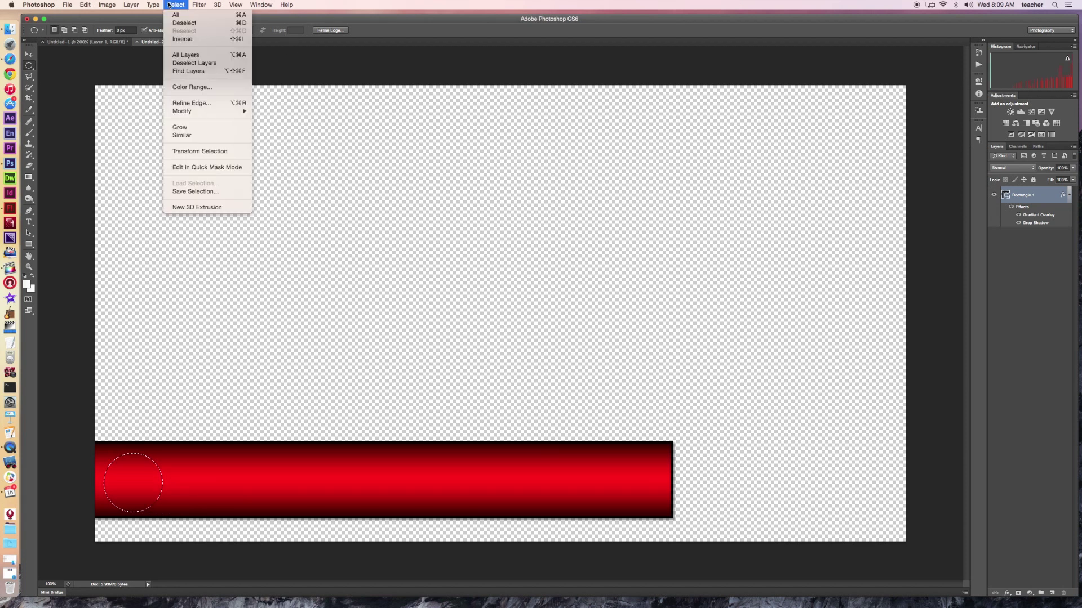
pyautogui.click(215, 151)
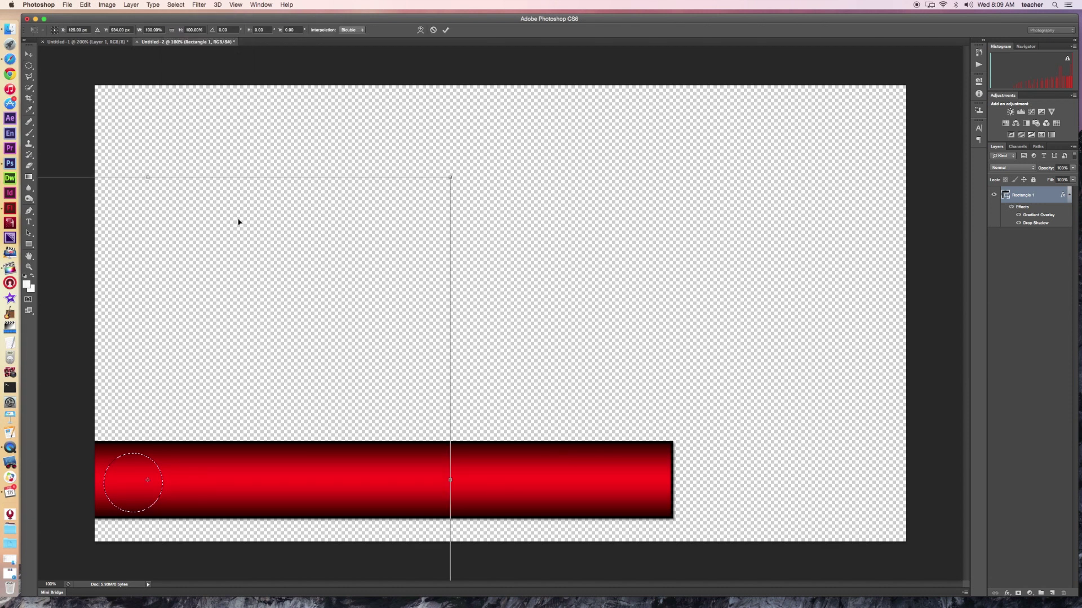
pyautogui.moveTo(149, 175); pyautogui.dragTo(149, 165)
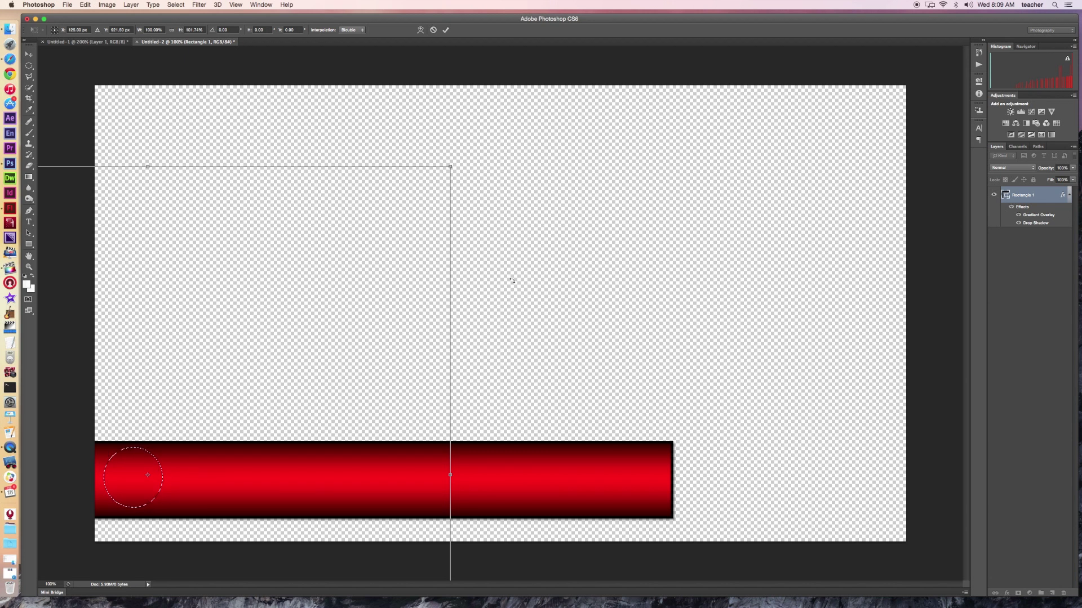
pyautogui.press('Return')
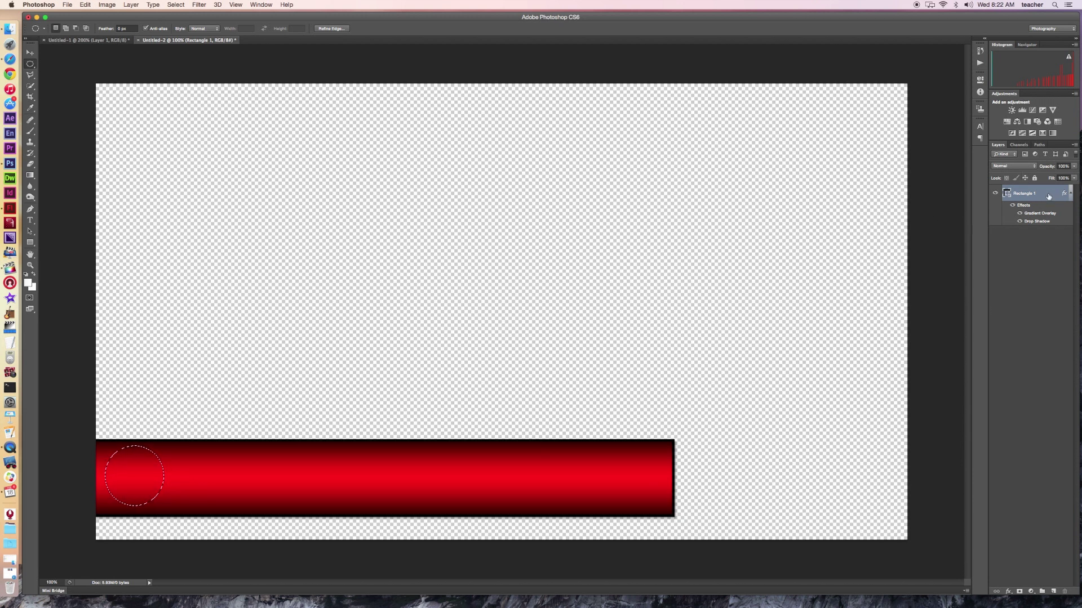
# - Rasterize Rectangle 1 and delete the selected circle from the bar
pyautogui.rightClick(1048, 196)
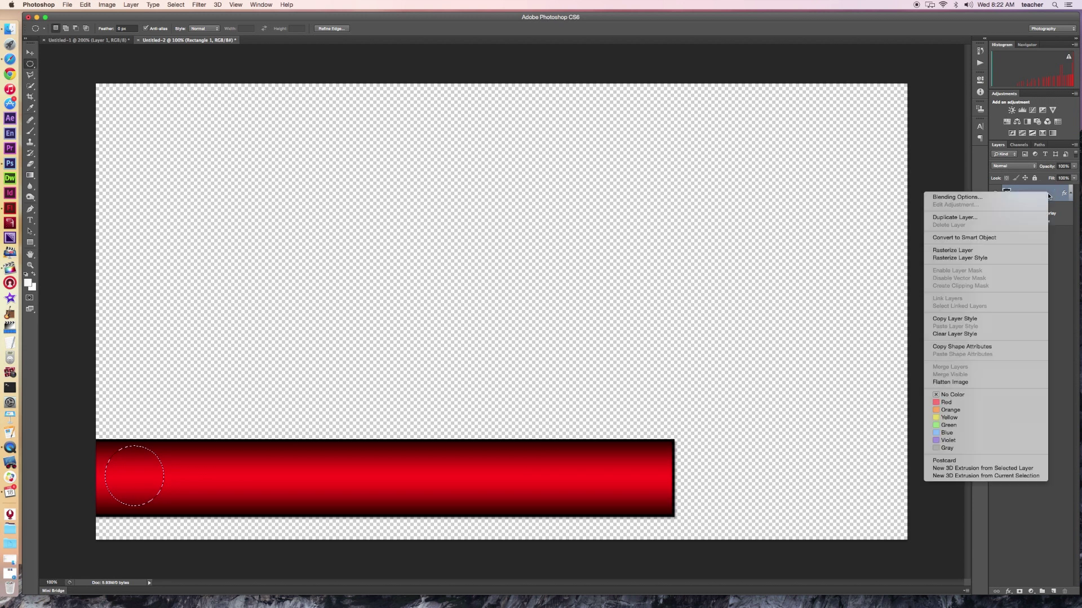
pyautogui.click(971, 252)
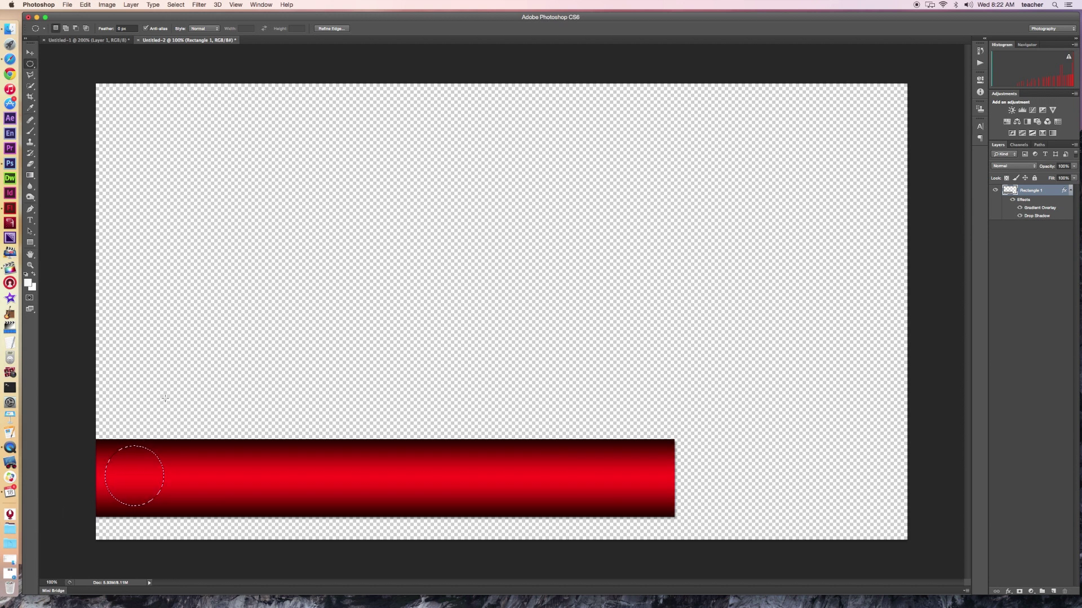
pyautogui.press('Delete')
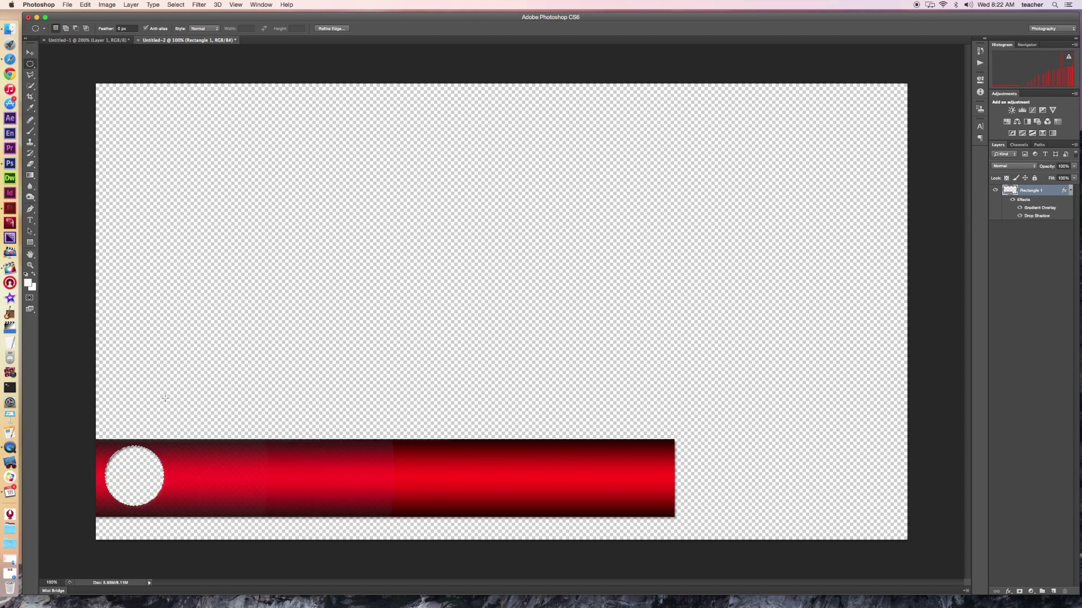
# - Add a new empty layer beneath Rectangle 1
pyautogui.click(30, 52)
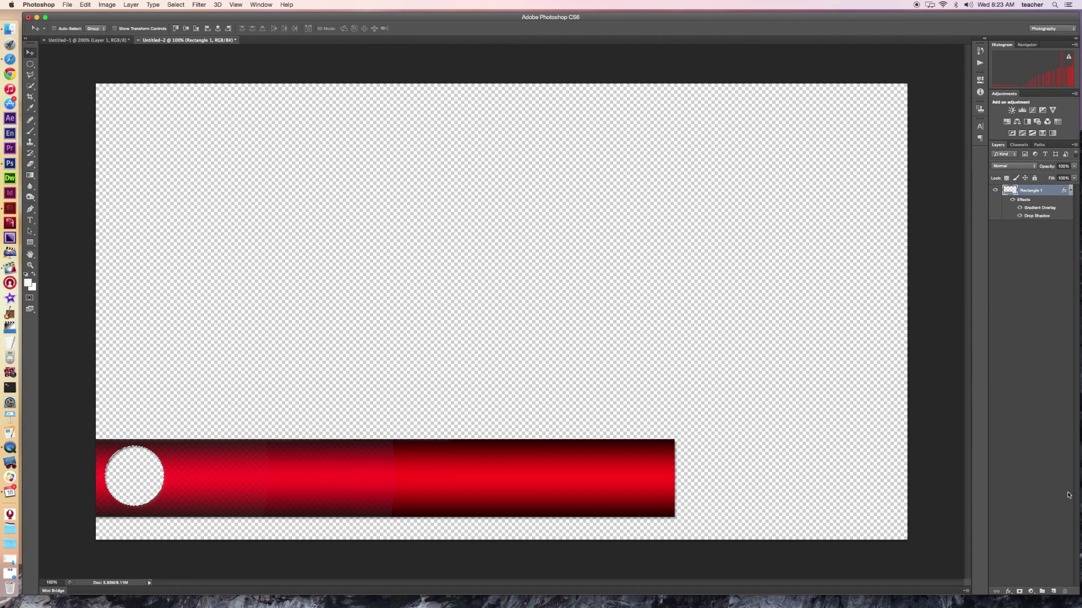
pyautogui.click(1053, 592)
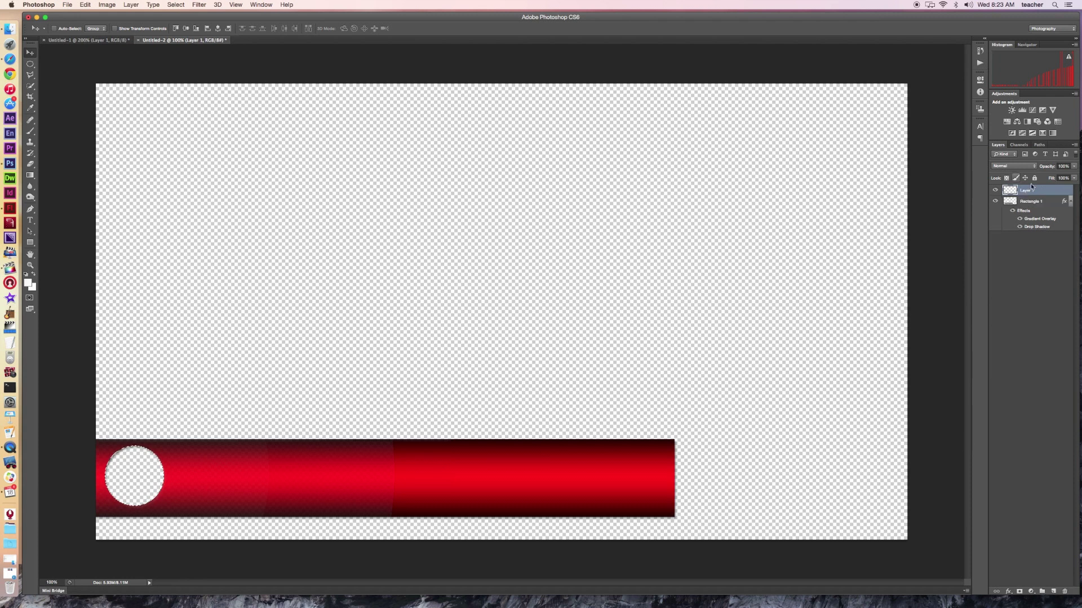
pyautogui.moveTo(1031, 190); pyautogui.dragTo(1049, 246)
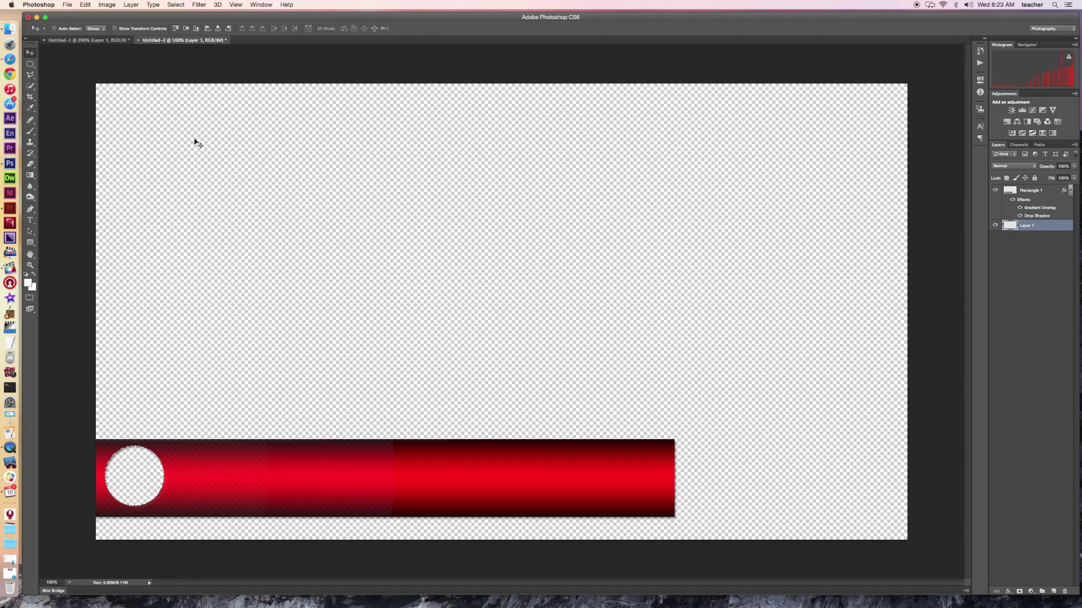
# - Draw a gray rectangle over the cutout and trim its top and bottom to the bar's height
pyautogui.click(30, 242)
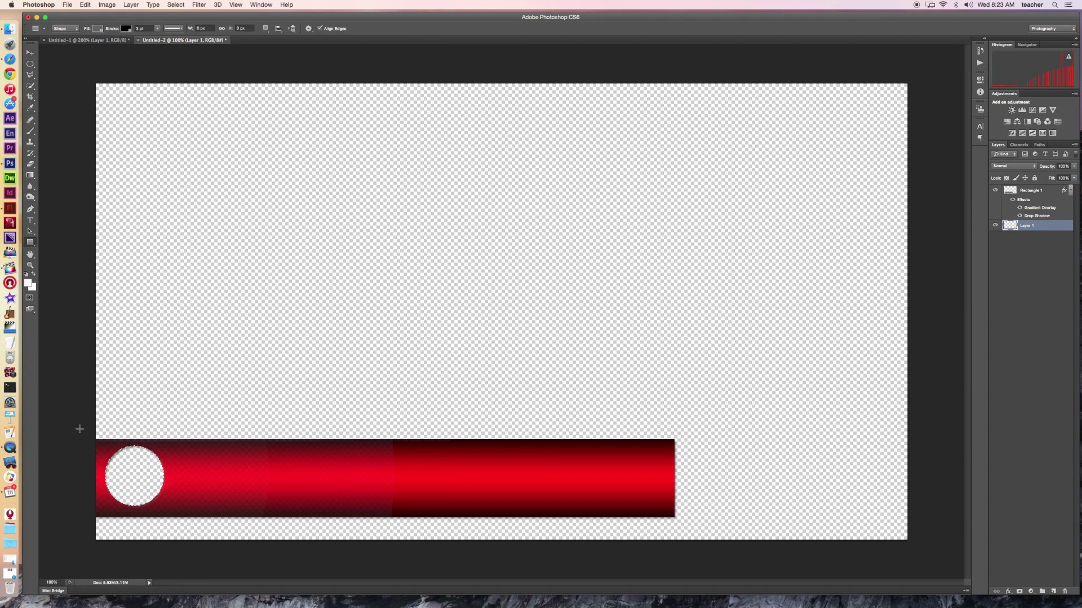
pyautogui.moveTo(80, 426); pyautogui.dragTo(188, 538)
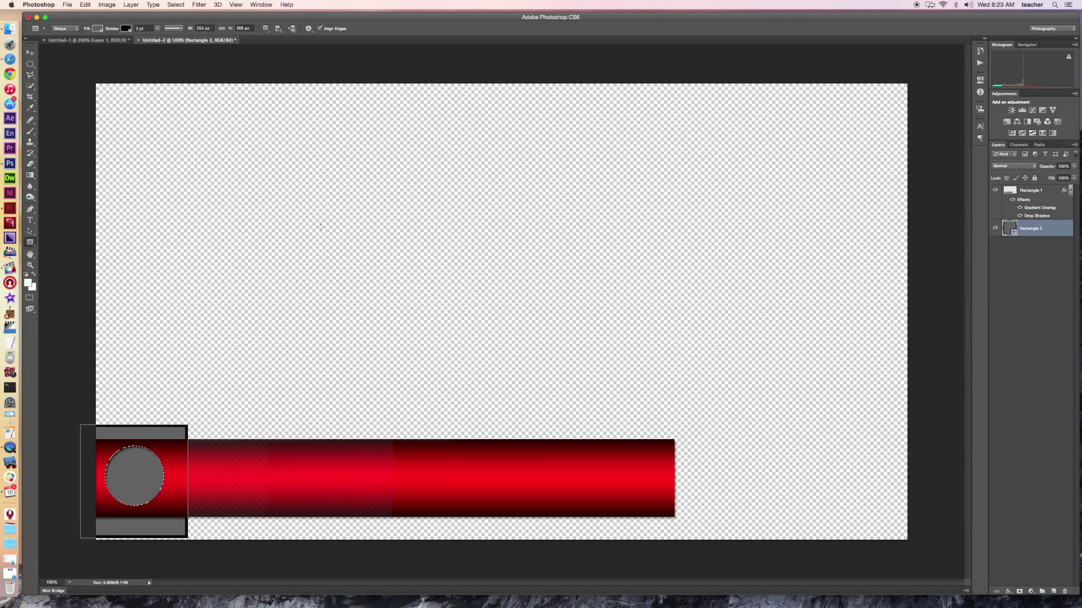
pyautogui.press('super+t')
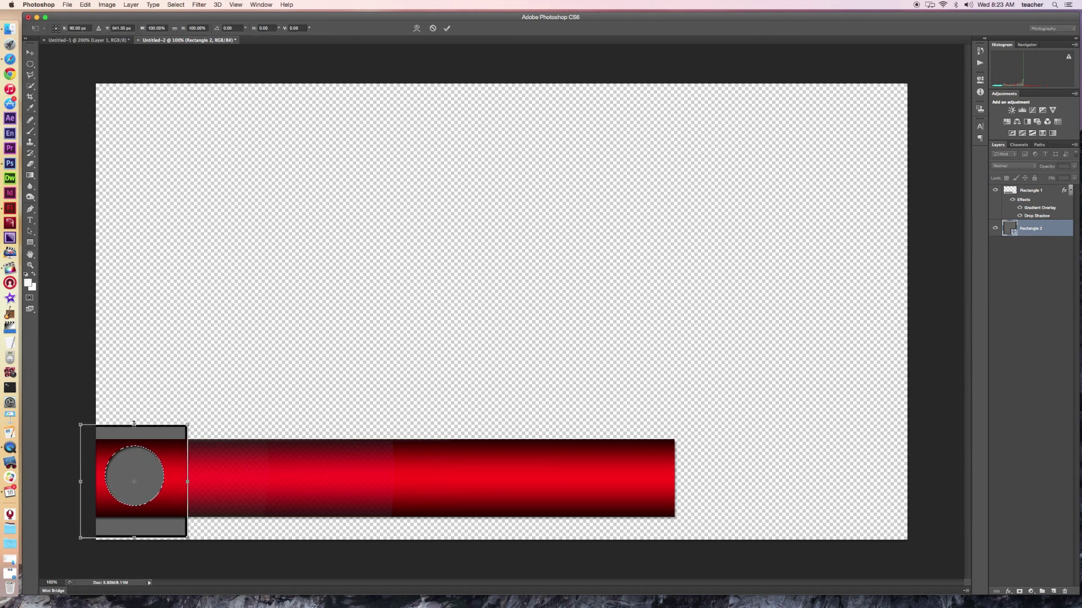
pyautogui.moveTo(134, 425); pyautogui.dragTo(134, 443)
pyautogui.moveTo(134, 534); pyautogui.dragTo(137, 511)
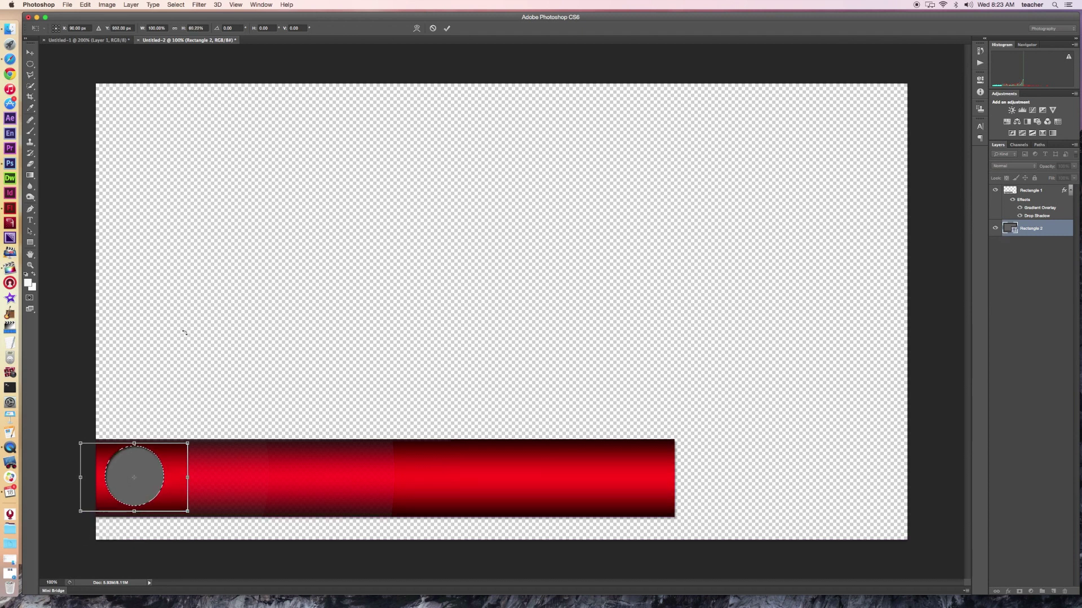
pyautogui.press('Return')
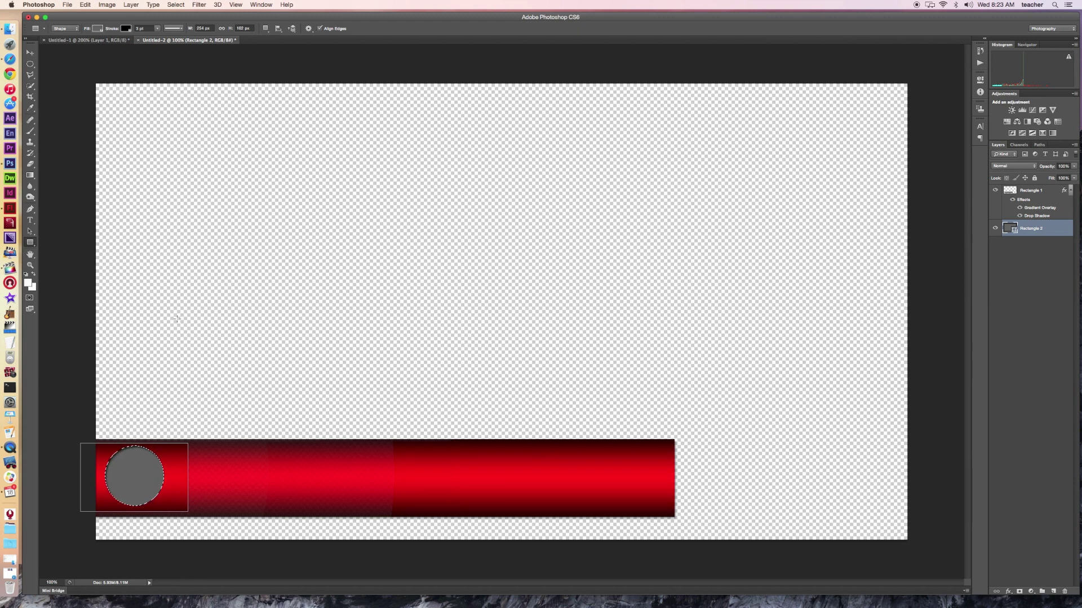
# - Add a new top layer, draw a long thin gray bar, and move it beneath the red bar
pyautogui.click(1054, 591)
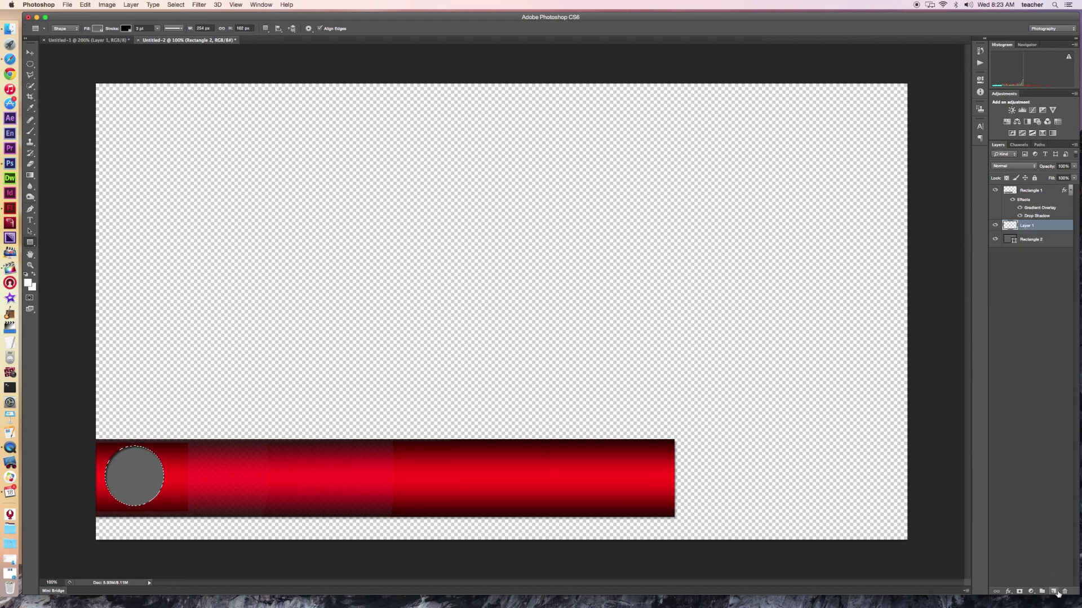
pyautogui.moveTo(1048, 228)
pyautogui.mouseDown()
pyautogui.moveTo(1041, 185)
pyautogui.moveTo(1044, 227)
pyautogui.mouseUp()
pyautogui.moveTo(85, 372); pyautogui.dragTo(614, 397)
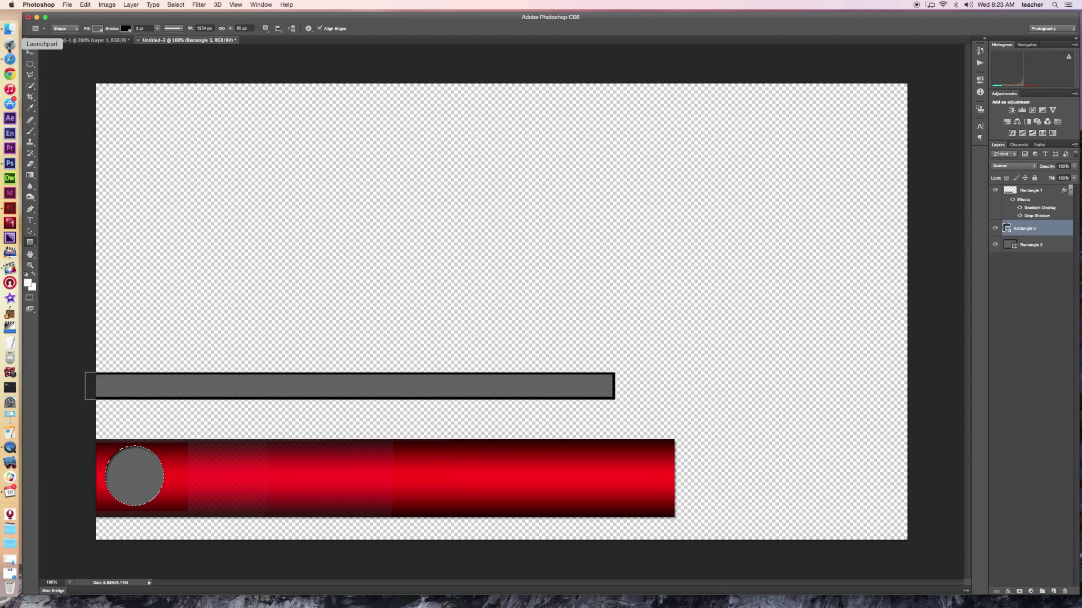
pyautogui.click(30, 52)
pyautogui.moveTo(455, 388); pyautogui.dragTo(459, 529)
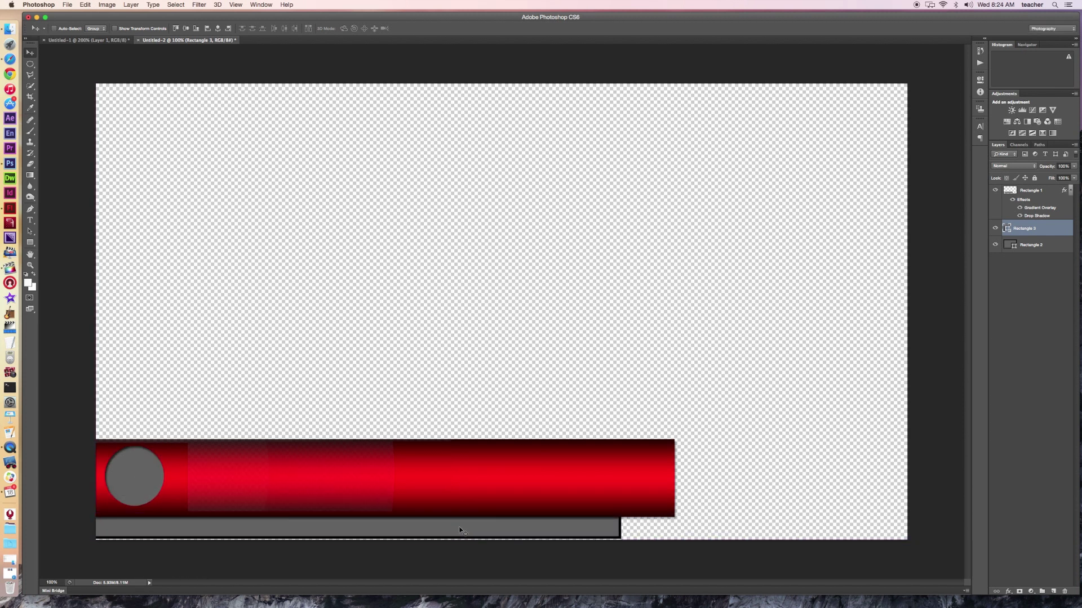
# - Select all three rectangle layers and shift the whole graphic up slightly
pyautogui.keyDown('shift'); pyautogui.click(1047, 192); pyautogui.keyUp('shift')
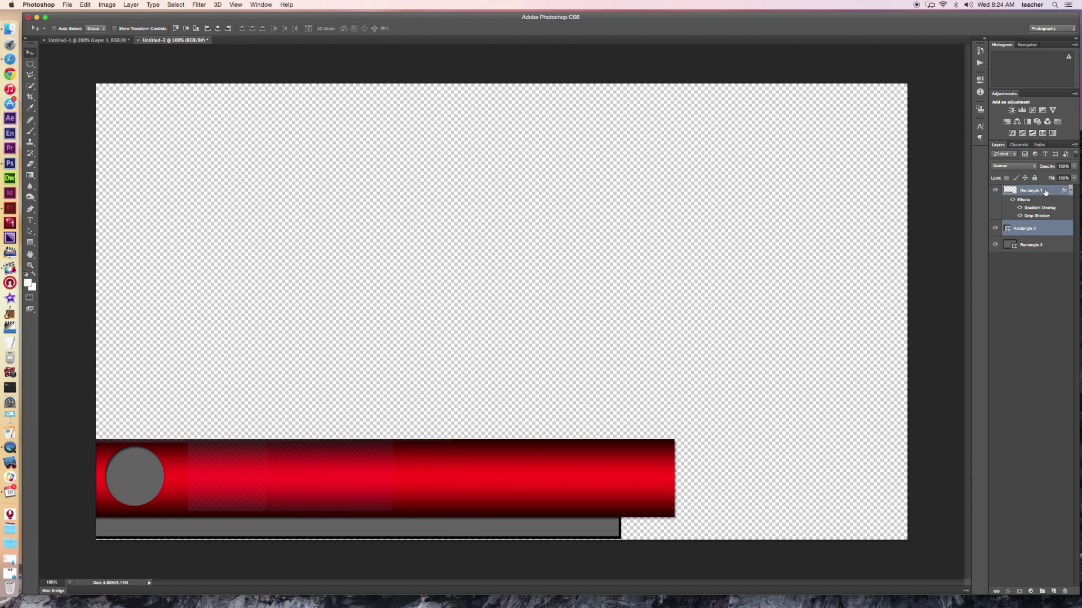
pyautogui.keyDown('shift'); pyautogui.click(1044, 246); pyautogui.keyUp('shift')
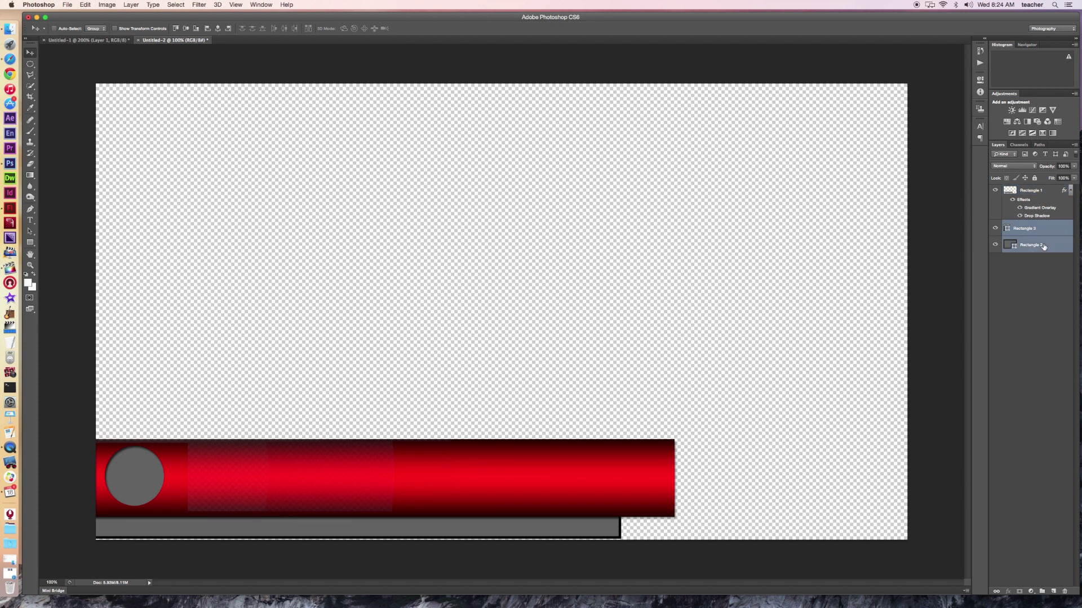
pyautogui.click(1044, 247)
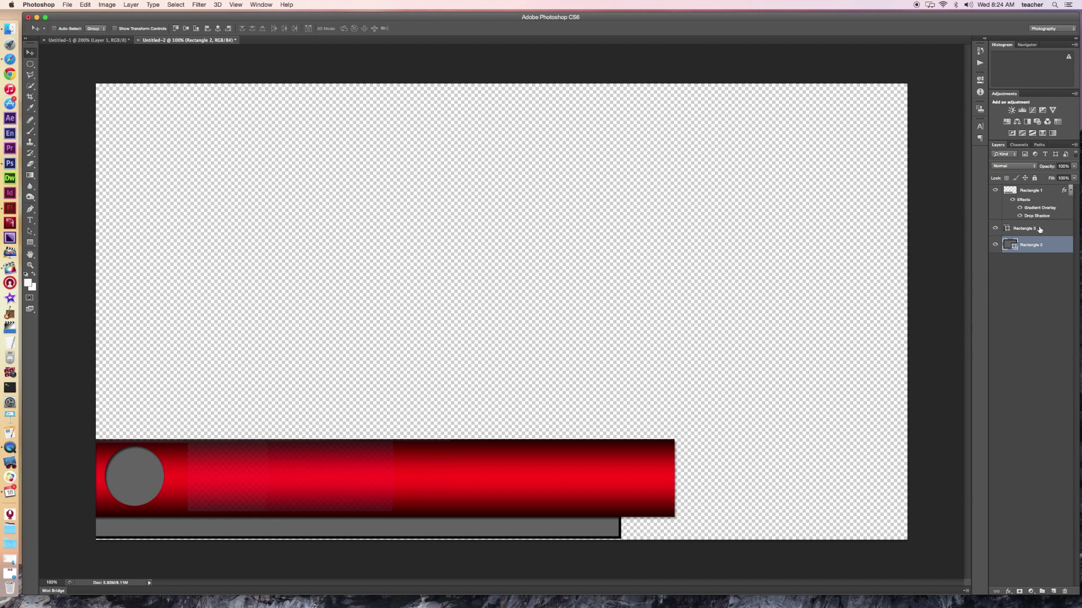
pyautogui.keyDown('shift'); pyautogui.click(1039, 192); pyautogui.keyUp('shift')
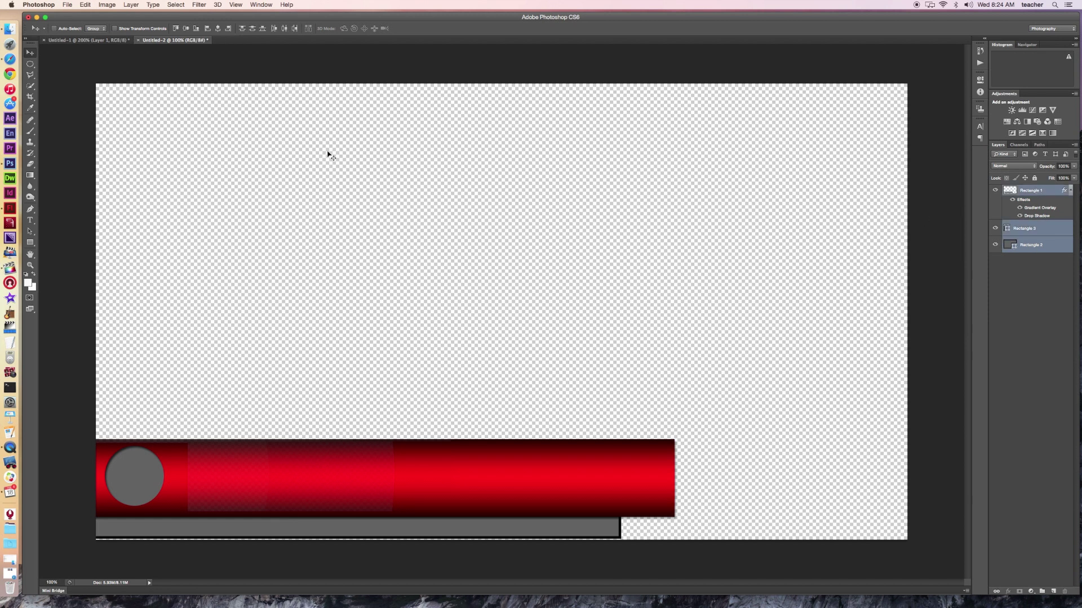
pyautogui.press('Down')
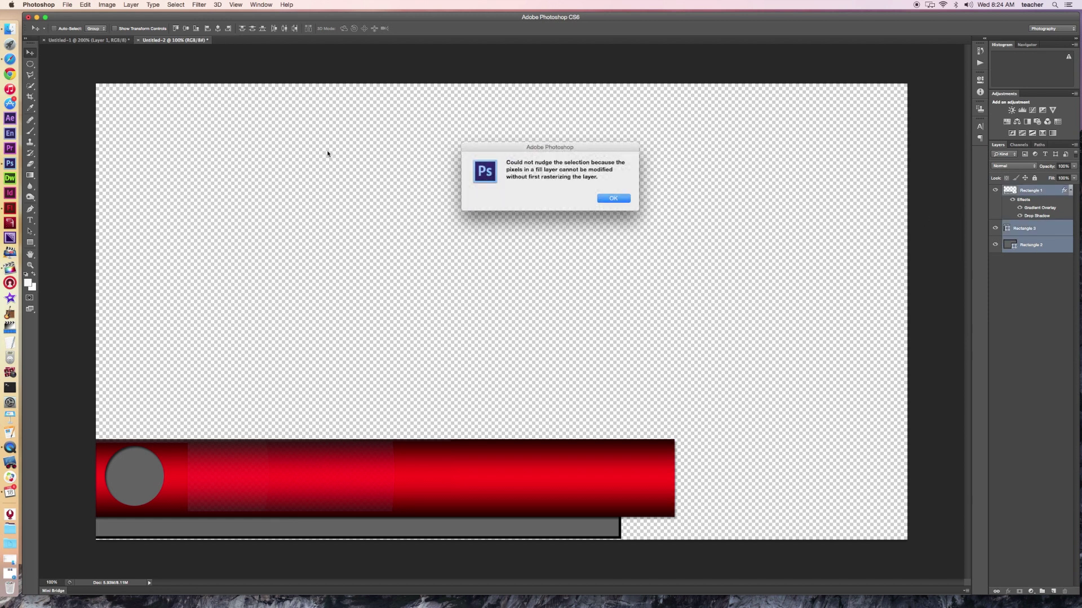
pyautogui.click(613, 200)
pyautogui.moveTo(382, 460); pyautogui.dragTo(382, 447)
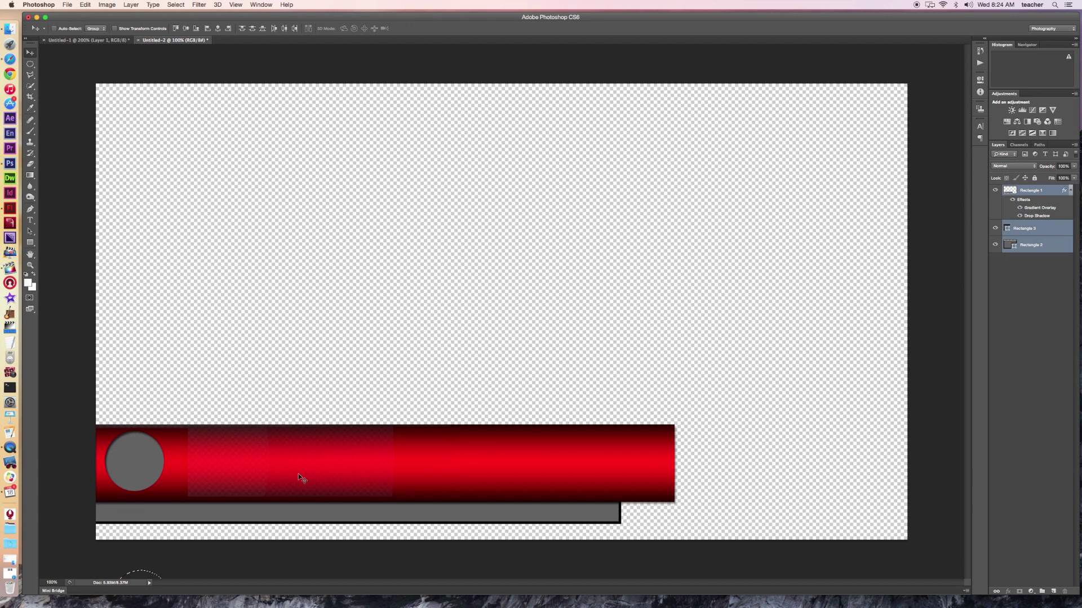
pyautogui.click(30, 65)
# - Drop the circular selection and select only the red bar's layer, Rectangle 1
pyautogui.rightClick(170, 244)
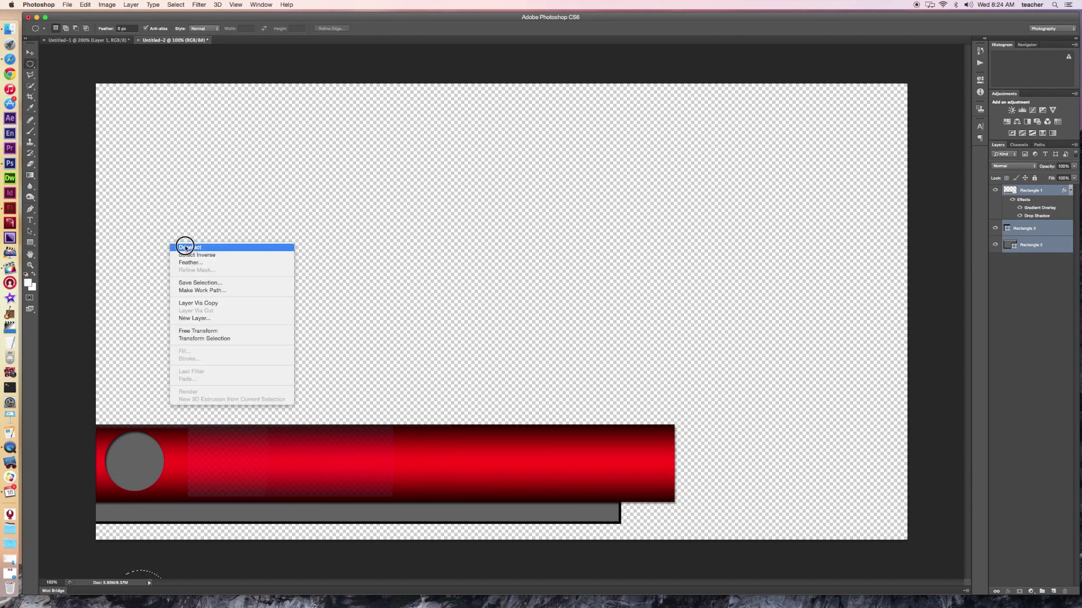
pyautogui.click(186, 246)
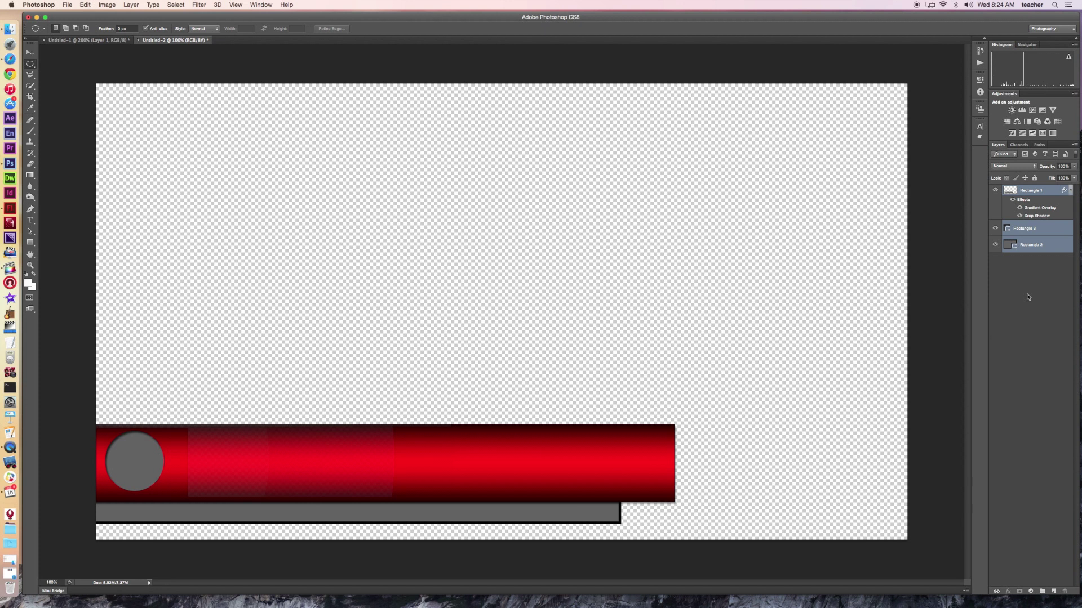
pyautogui.click(1031, 193)
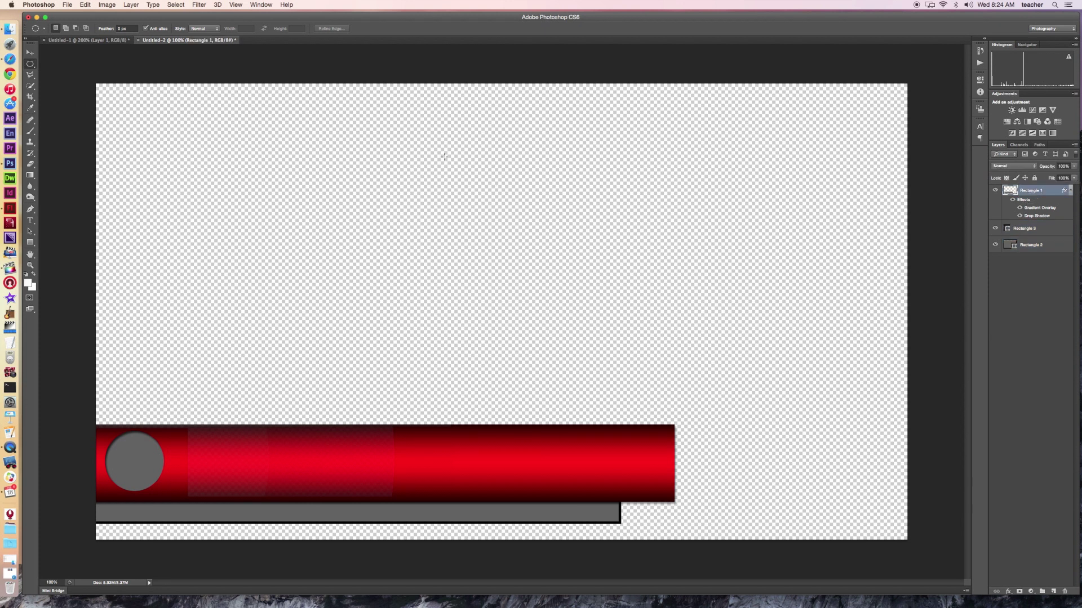
# - Skew the red bar so its top-right corner slants further right, and apply it
pyautogui.click(85, 4)
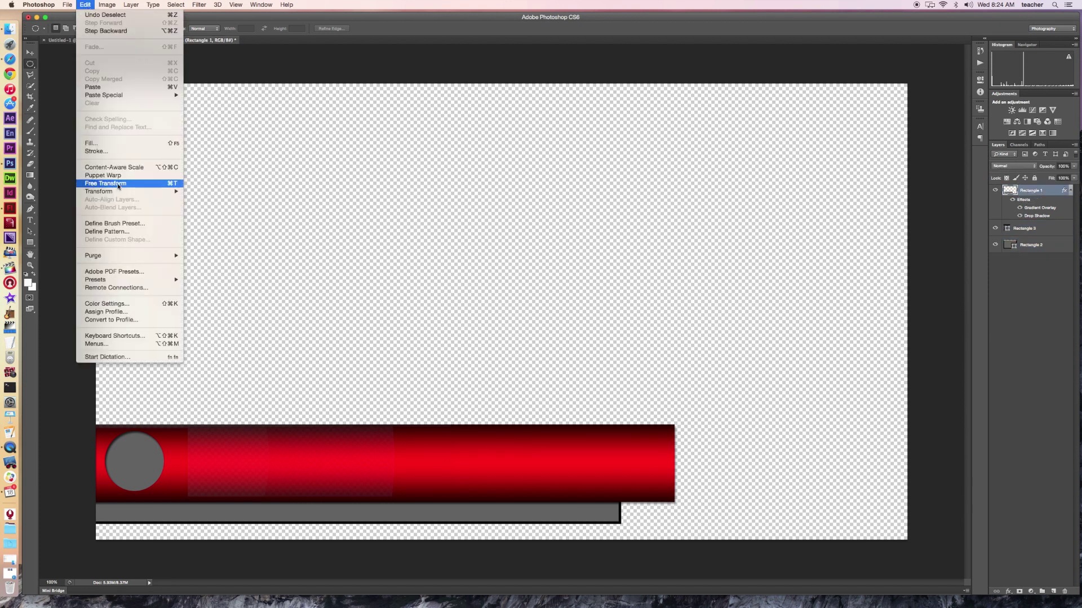
pyautogui.moveTo(119, 193)
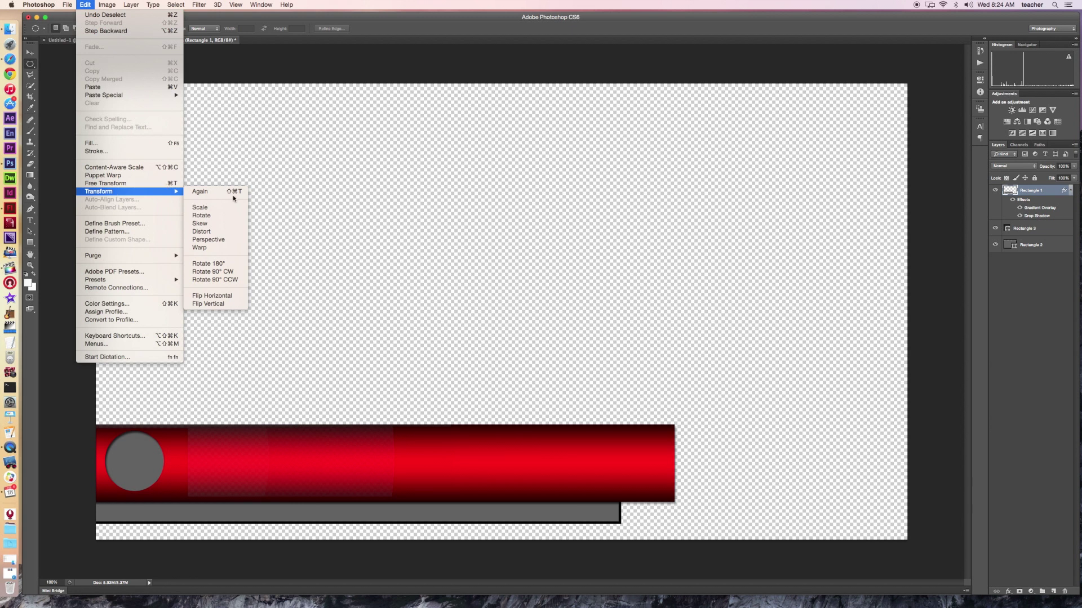
pyautogui.click(213, 226)
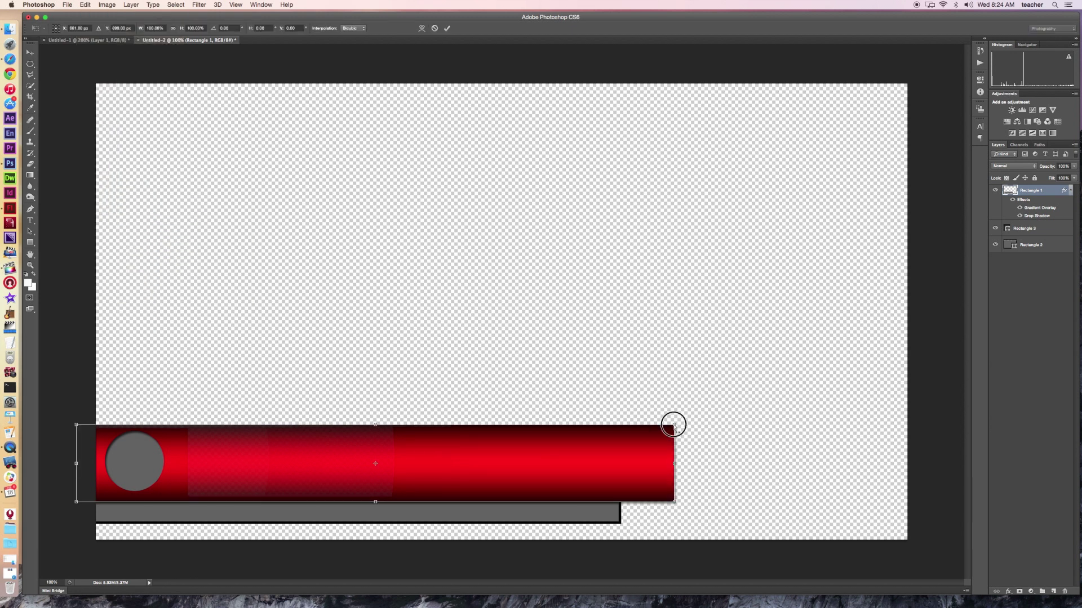
pyautogui.moveTo(674, 425); pyautogui.dragTo(703, 425)
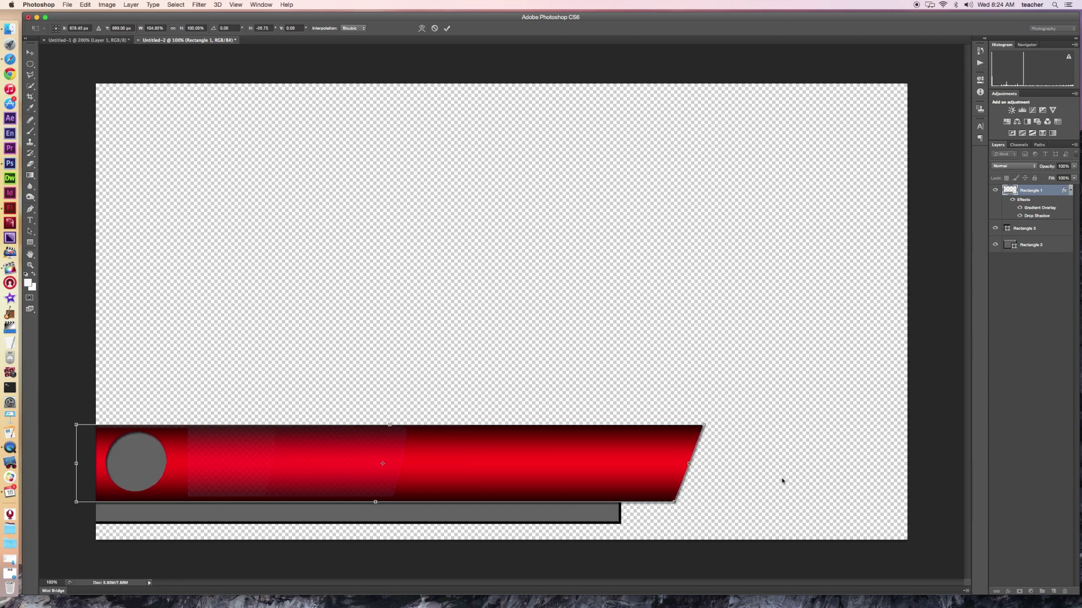
pyautogui.press('Return')
pyautogui.press('m')
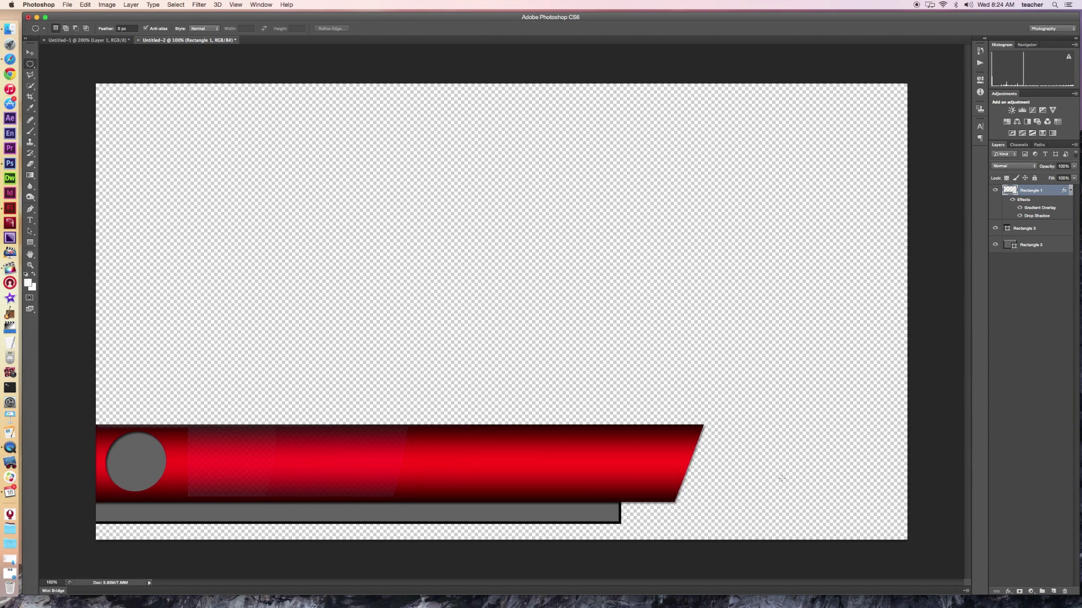
pyautogui.click(1047, 228)
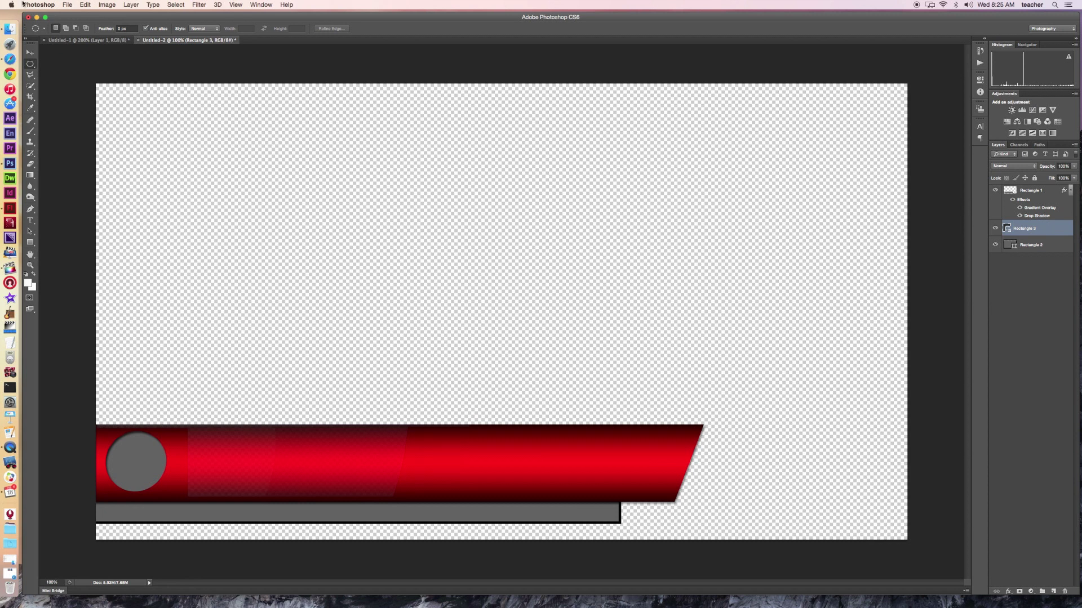
# - Rasterize the gray bar layer, Rectangle 3
pyautogui.click(85, 5)
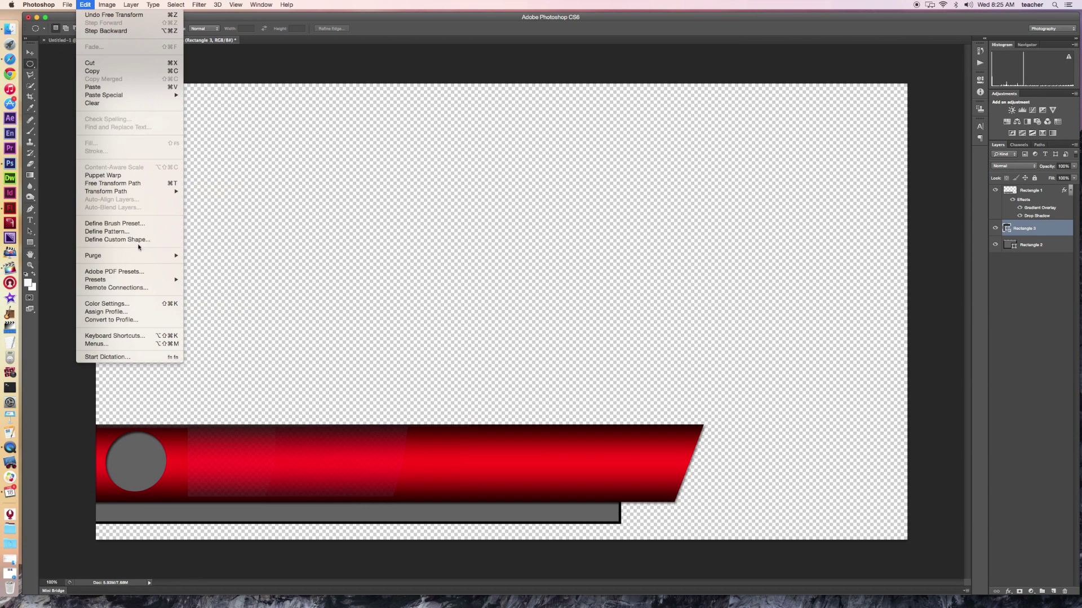
pyautogui.click(1058, 227)
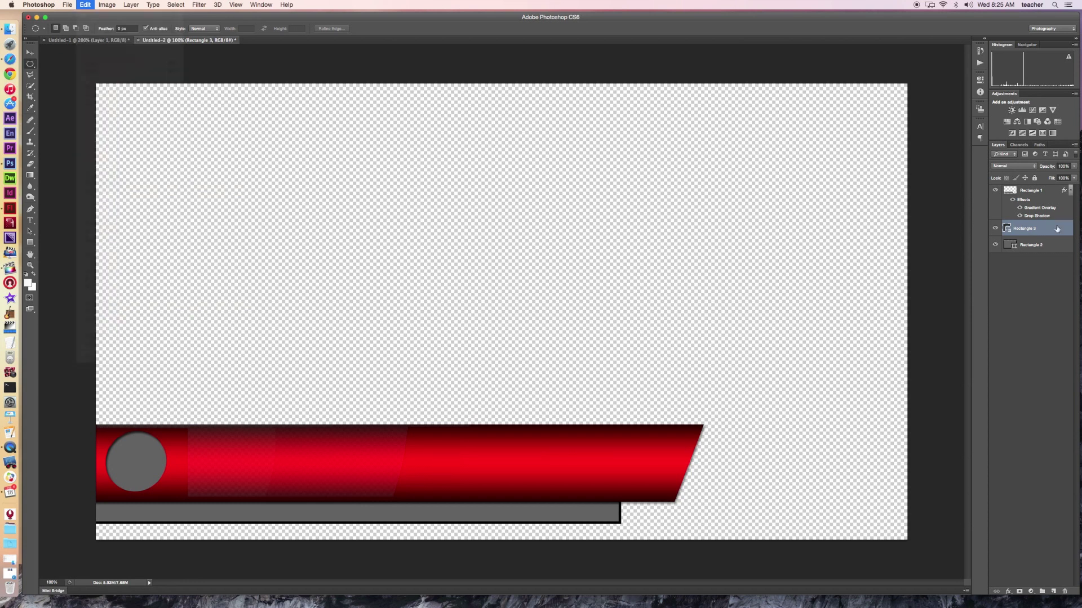
pyautogui.rightClick(1057, 228)
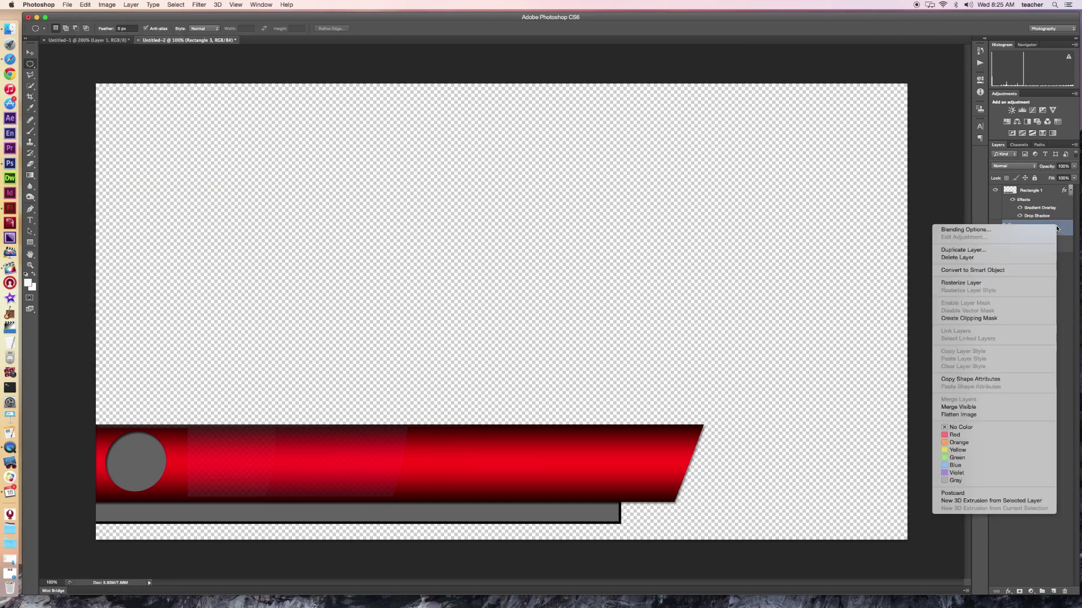
pyautogui.click(980, 283)
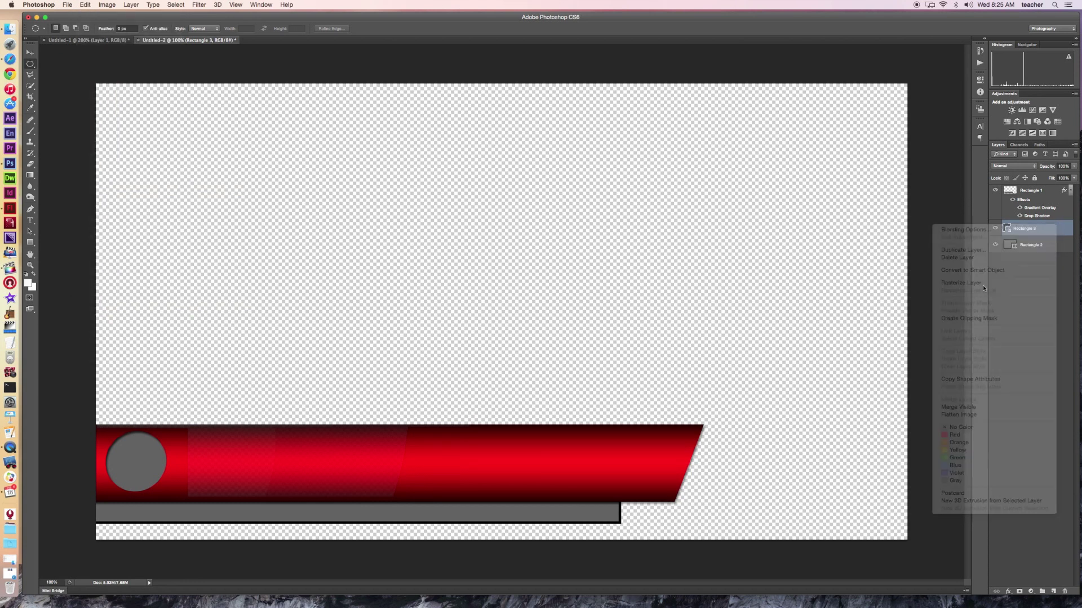
# - Skew the gray bar's right end outward to match the red bar's slant
pyautogui.click(85, 4)
pyautogui.moveTo(135, 192)
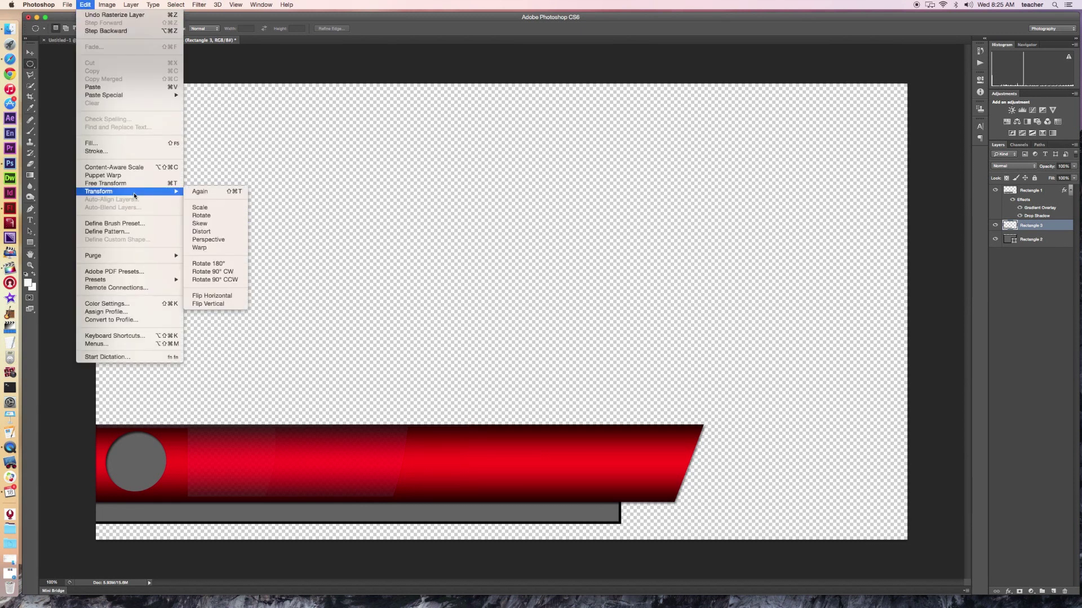
pyautogui.click(214, 224)
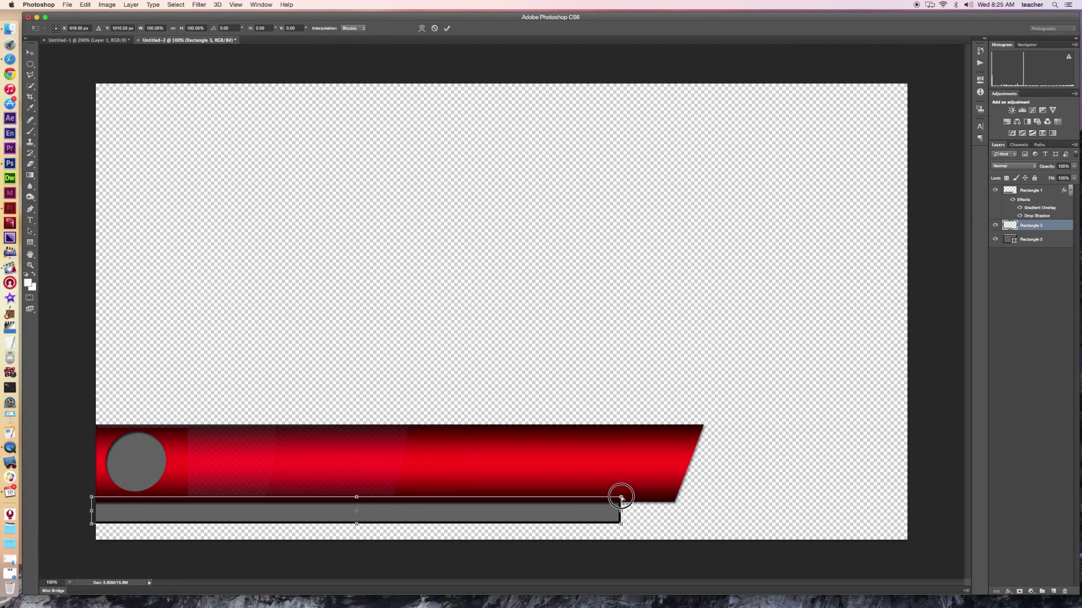
pyautogui.moveTo(620, 497); pyautogui.dragTo(633, 499)
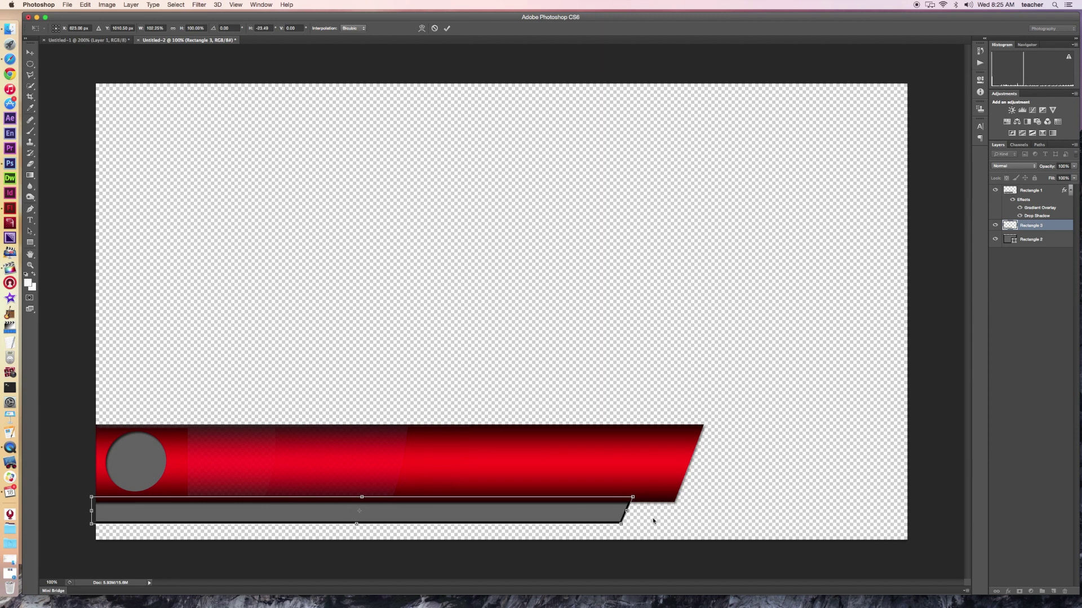